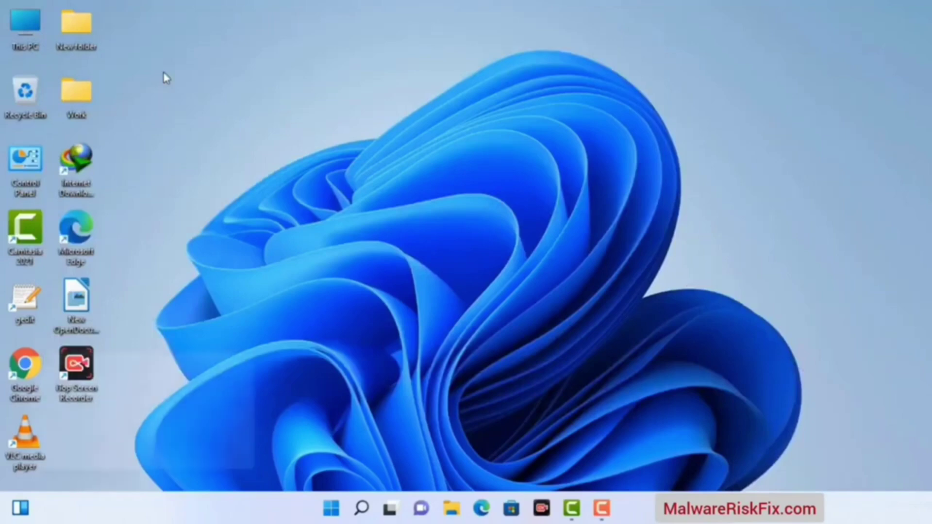
- Bring up the Run dialog, centred on screen, with msconfig in its Open box
key("super+r")
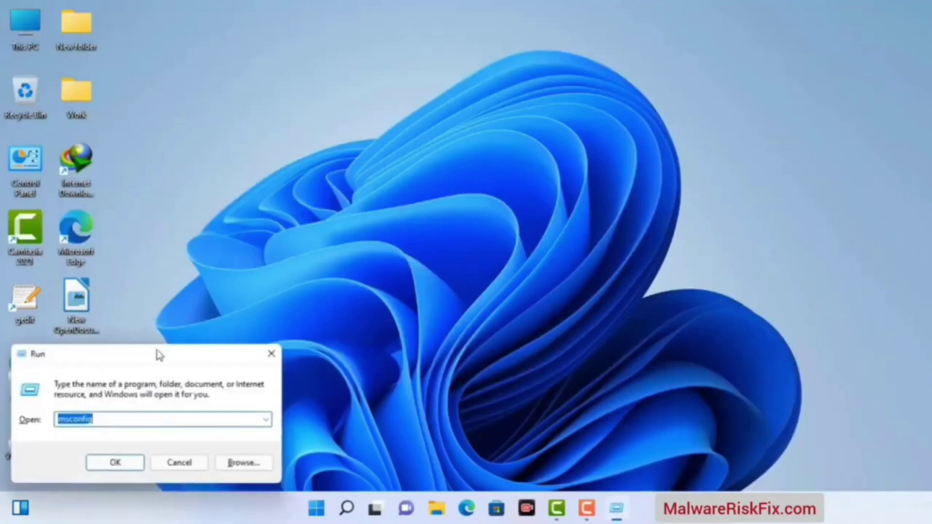
left_click_drag(159, 355, 410, 115)
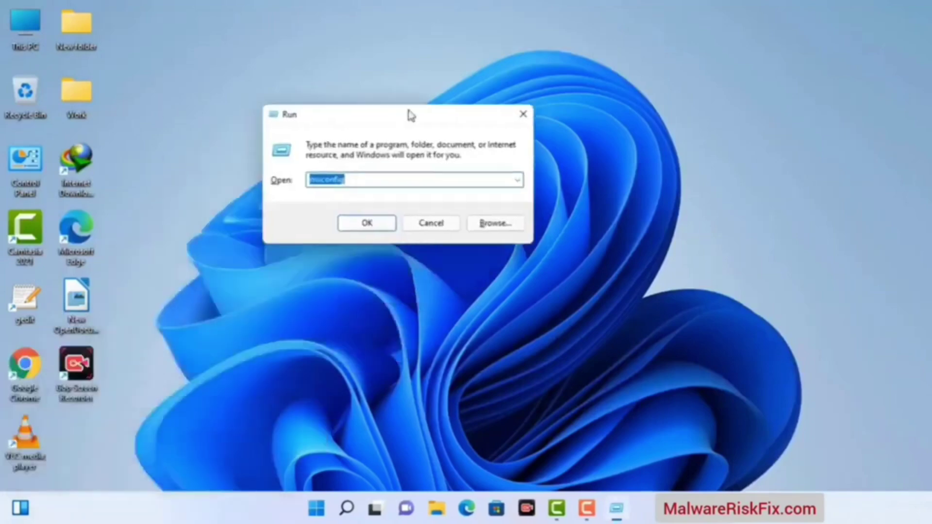
left_click(372, 182)
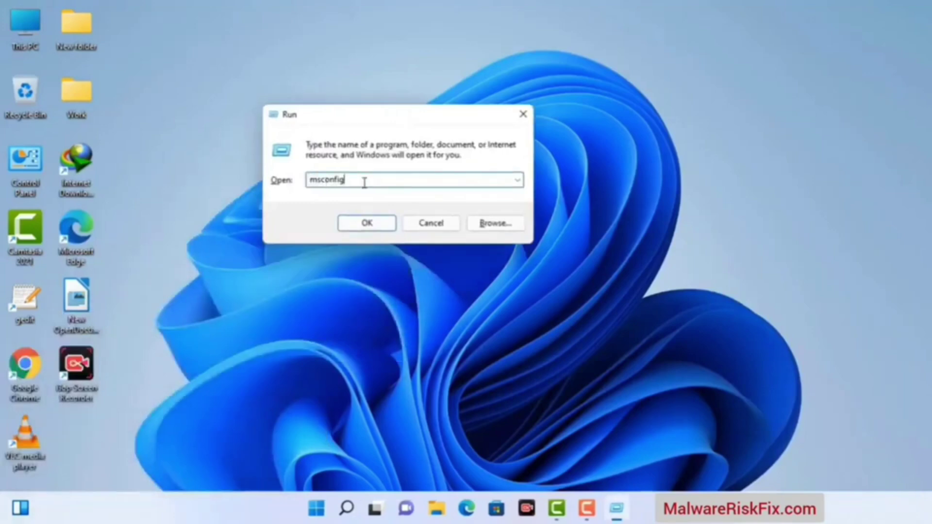
- Launch msconfig and enable Safe boot with the Network option, applied for next restart
left_click(365, 225)
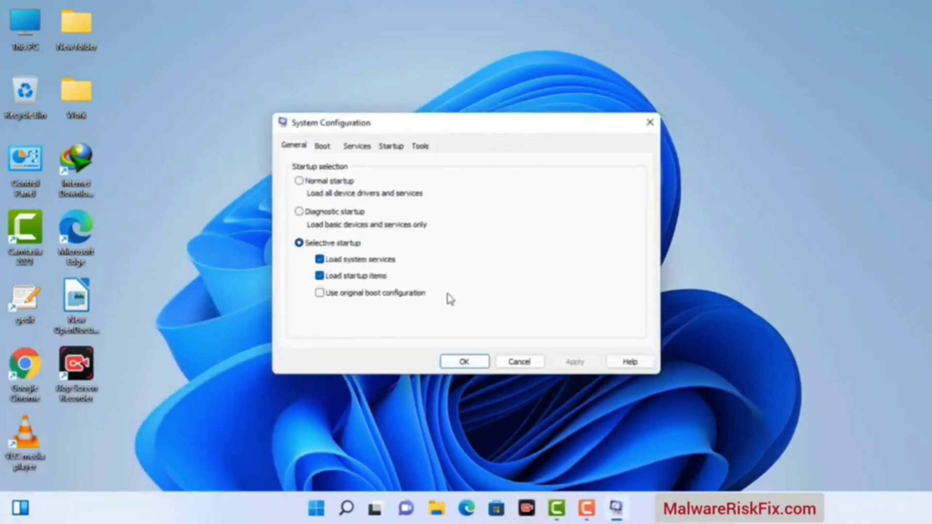
left_click(324, 148)
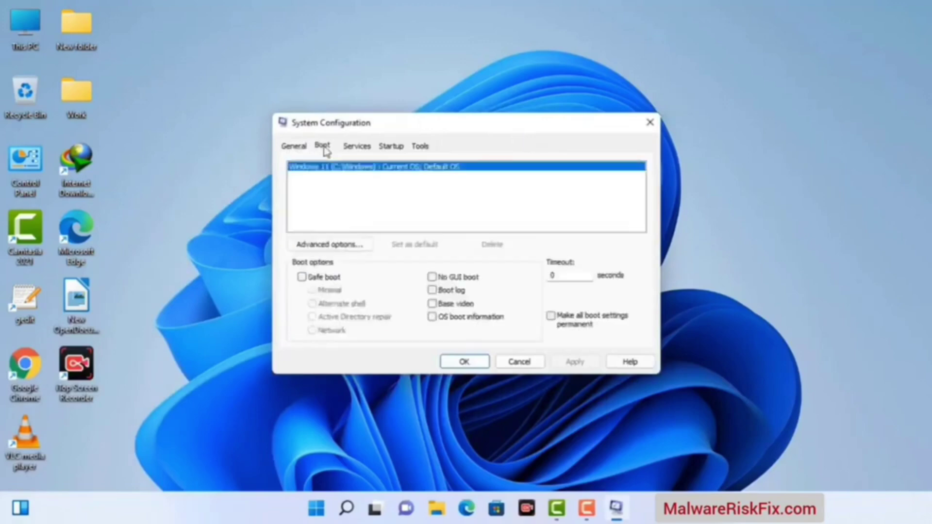
left_click(301, 277)
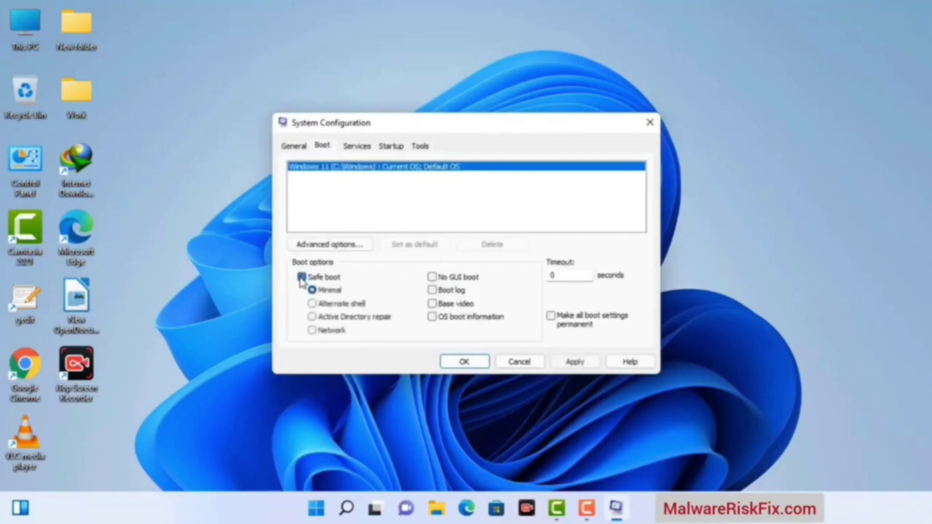
left_click(324, 332)
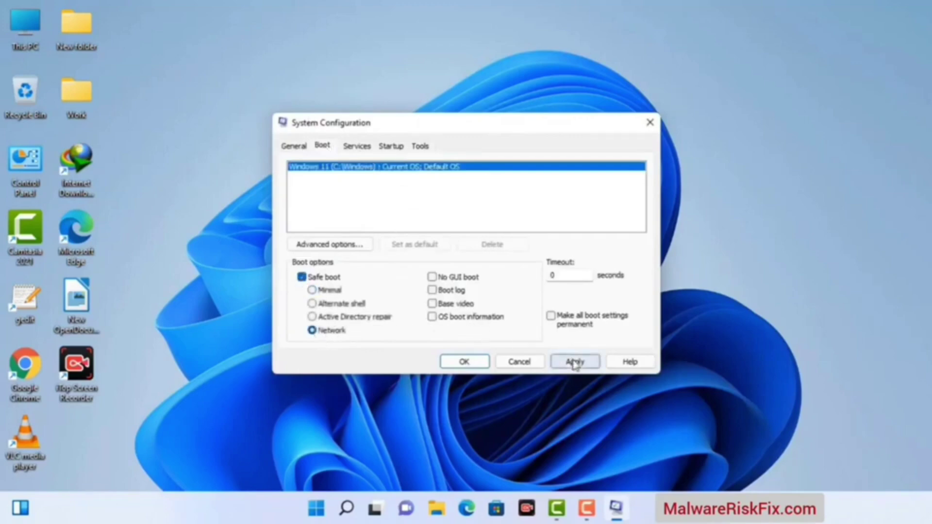
left_click(575, 363)
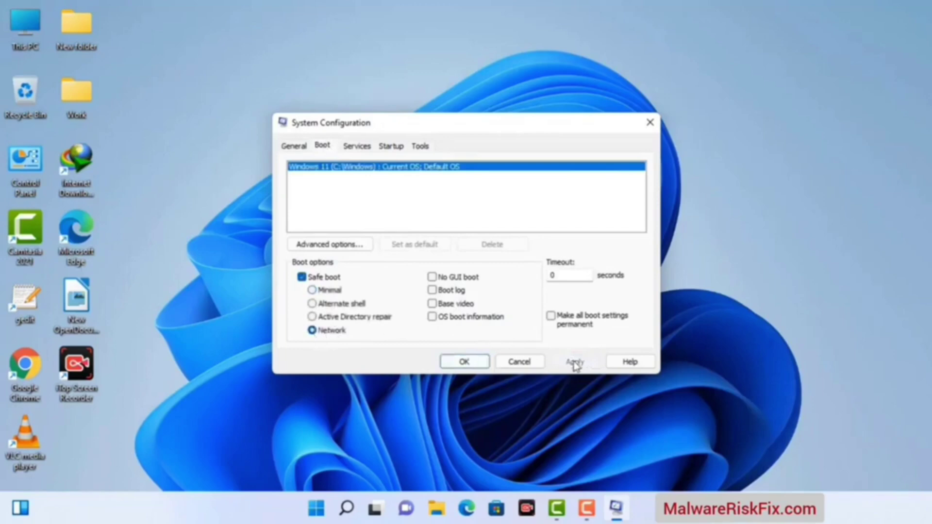
left_click(464, 362)
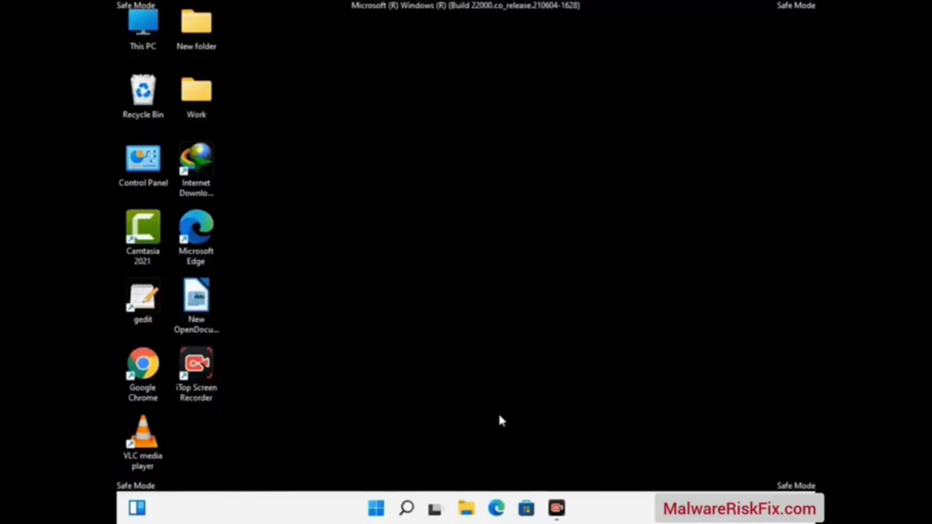
- Turn on Show hidden files, folders, and drives in File Explorer Options, then close Control Panel
double_click(144, 176)
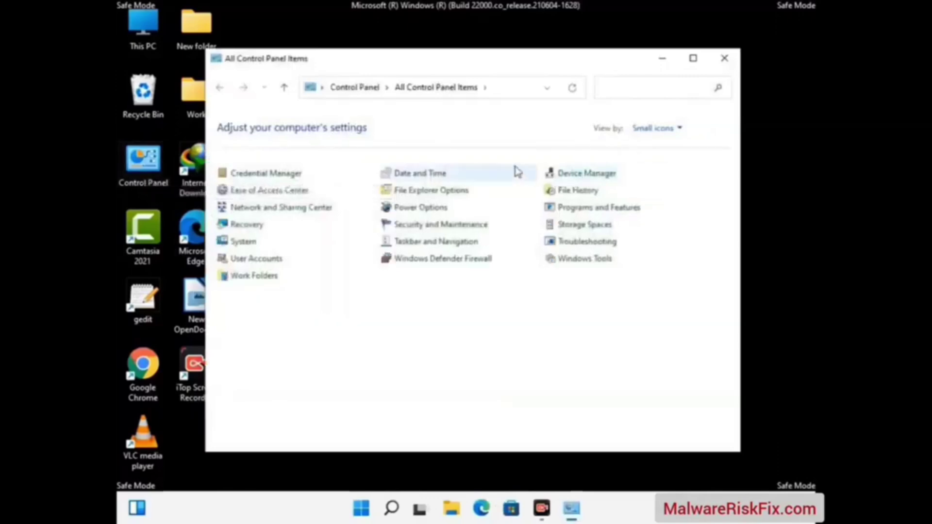
left_click(450, 194)
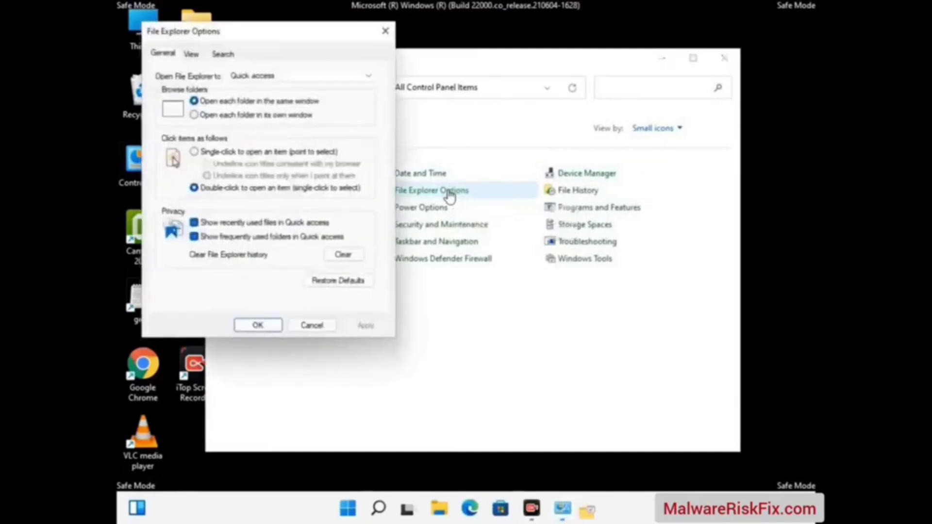
left_click(190, 52)
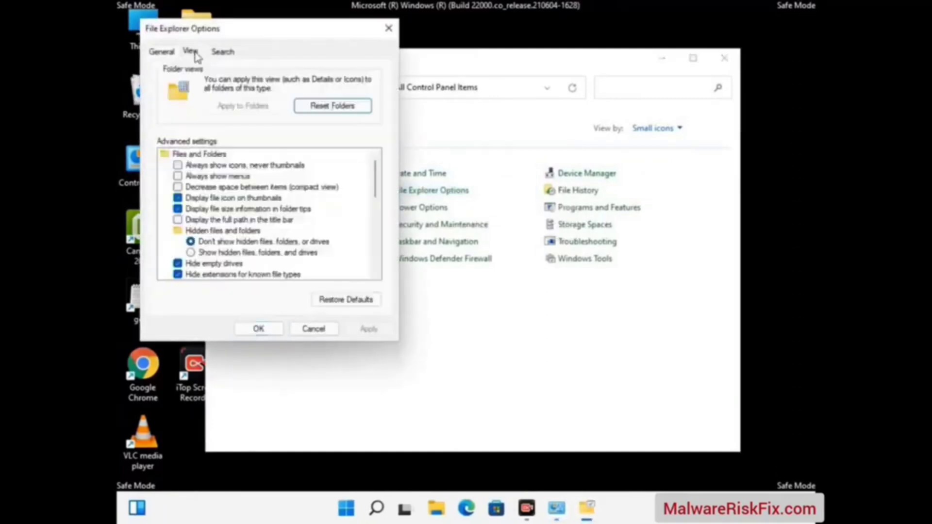
left_click(214, 253)
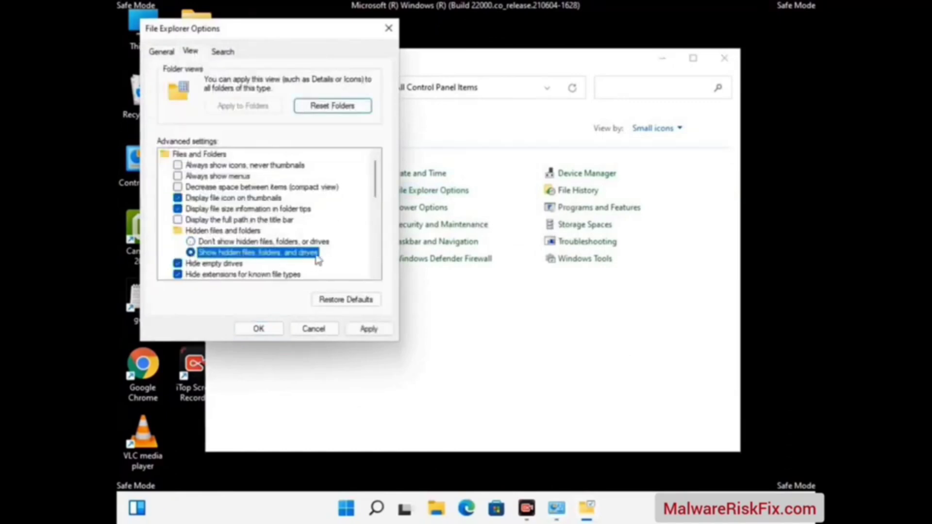
left_click(368, 329)
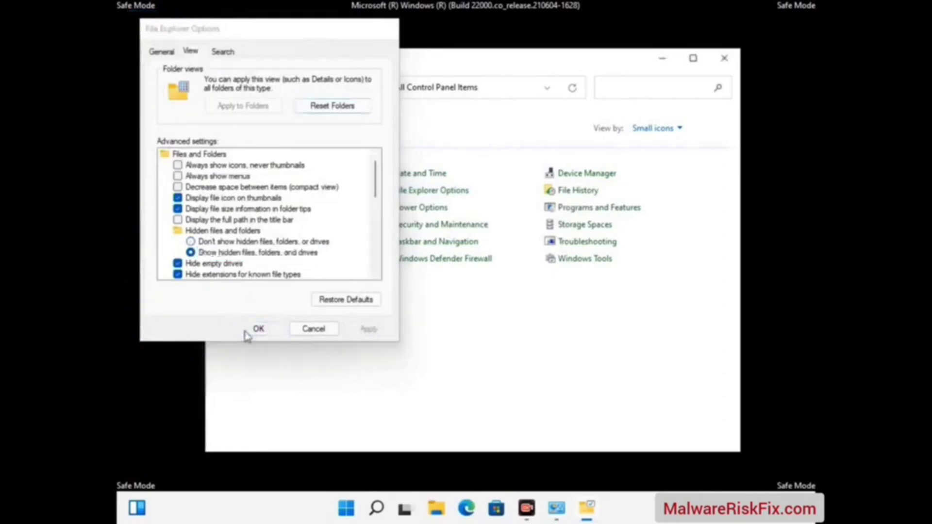
left_click(257, 329)
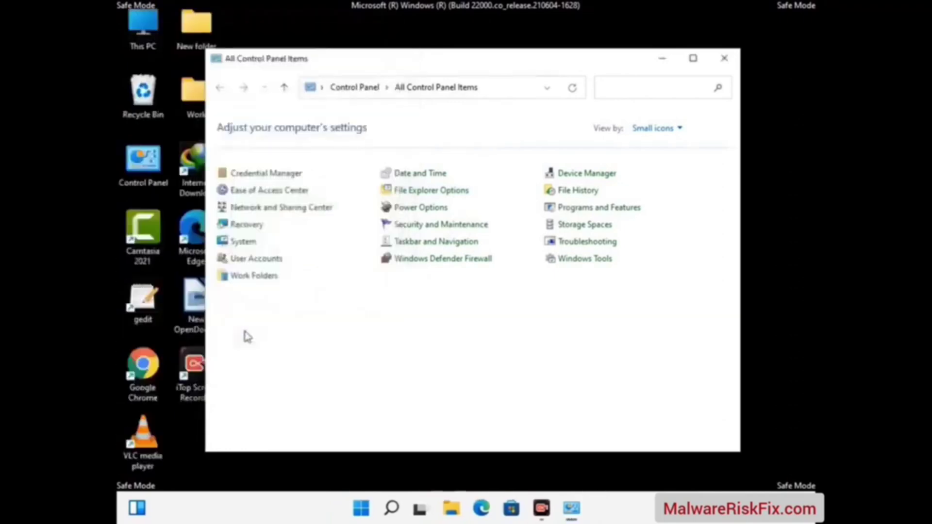
left_click(722, 59)
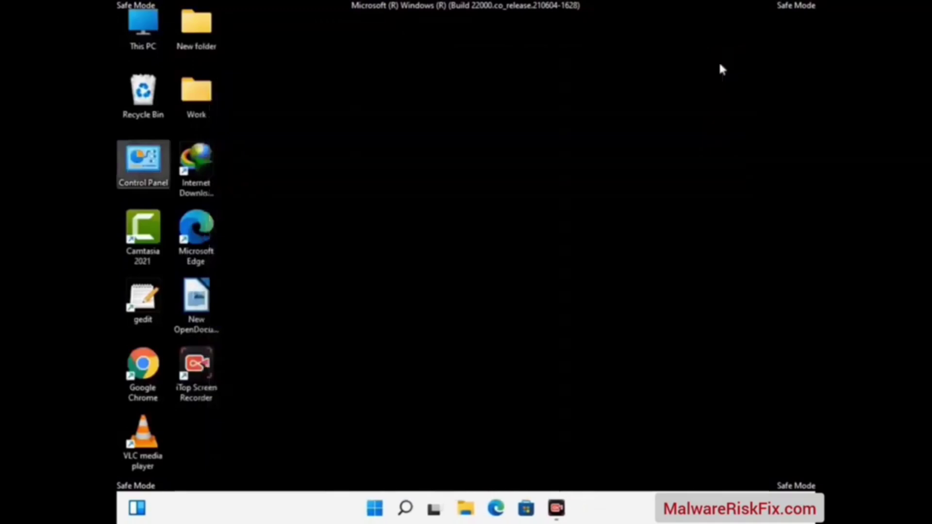
- Navigate File Explorer to C:\Windows\System32\drivers\etc
double_click(137, 45)
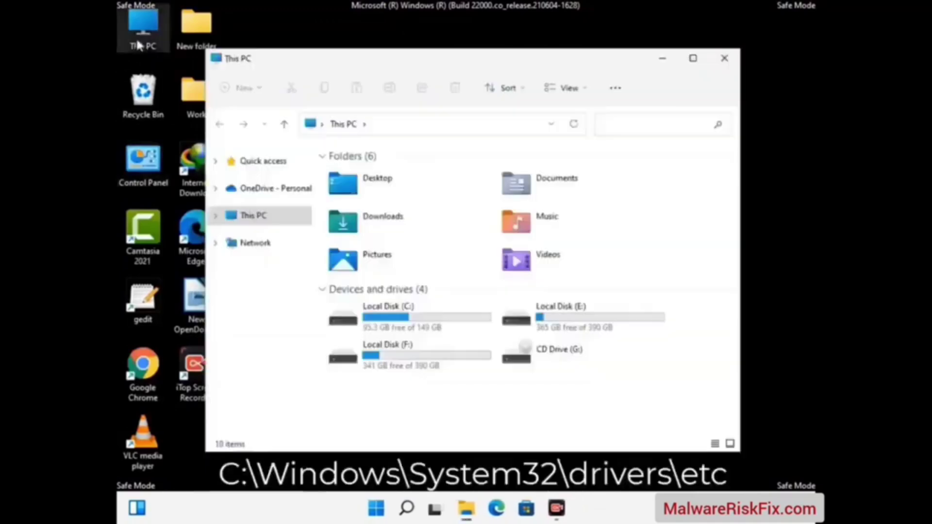
double_click(408, 318)
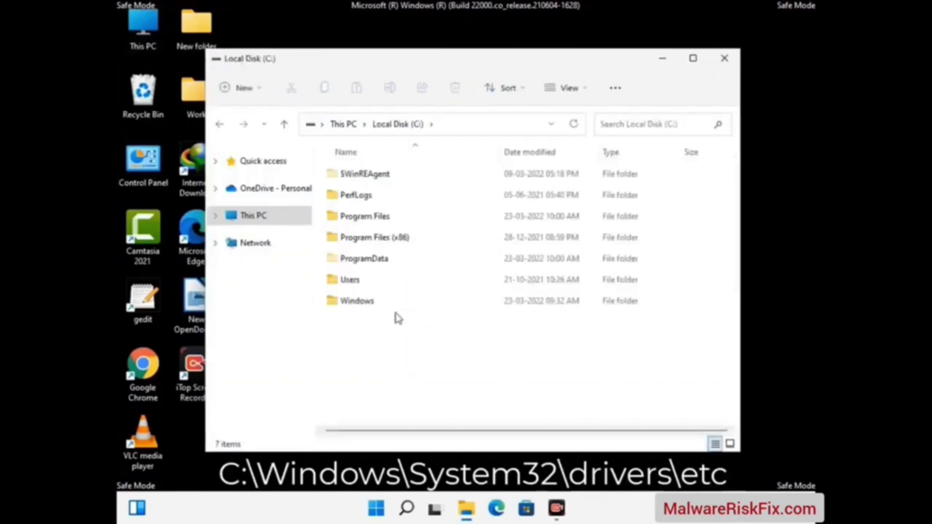
double_click(350, 302)
scroll(462, 314, "down", 10)
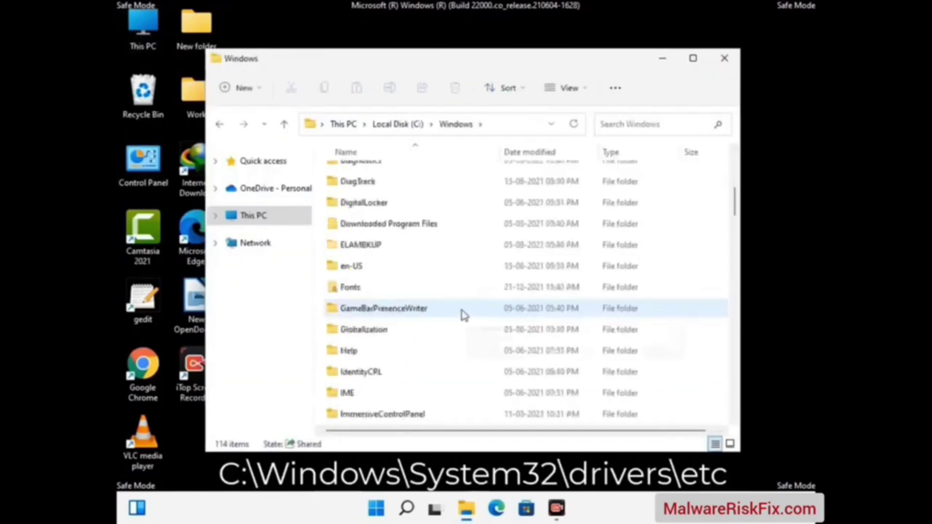
scroll(461, 314, "down", 7)
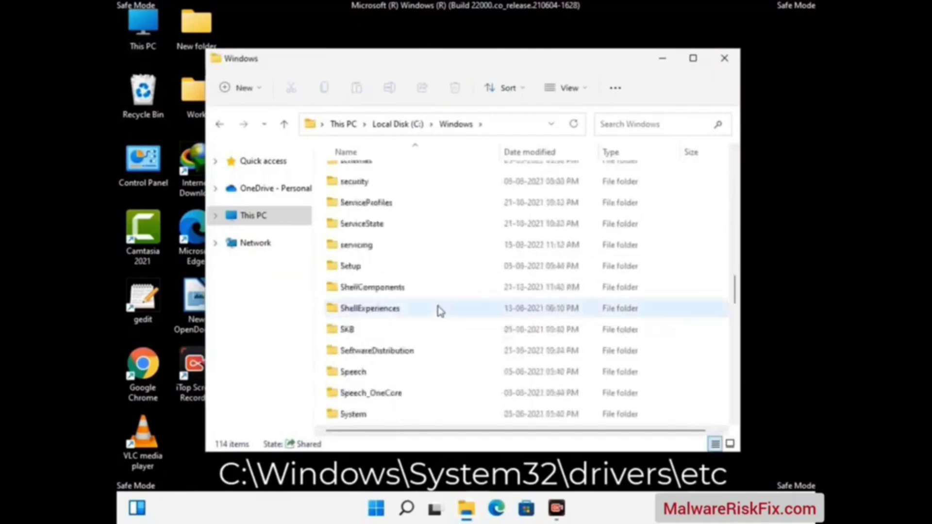
scroll(442, 335, "down", 2)
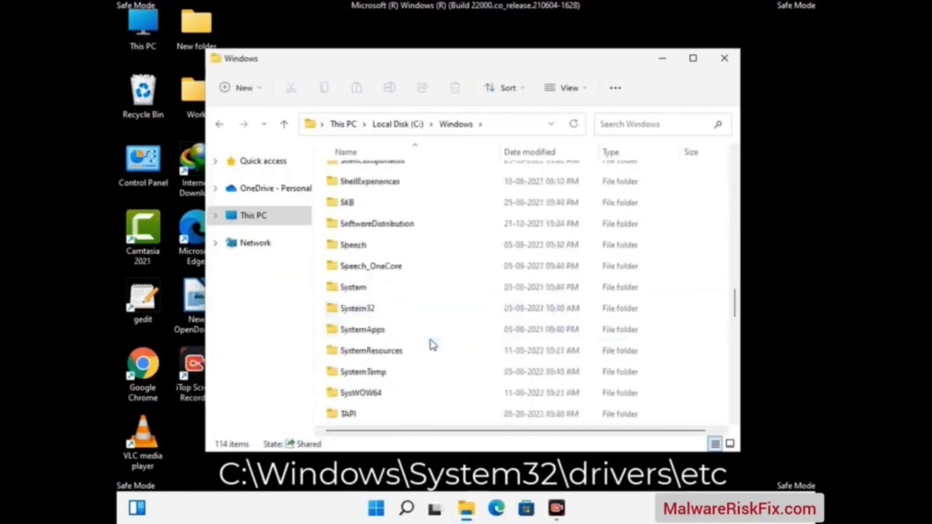
double_click(353, 308)
scroll(400, 313, "down", 5)
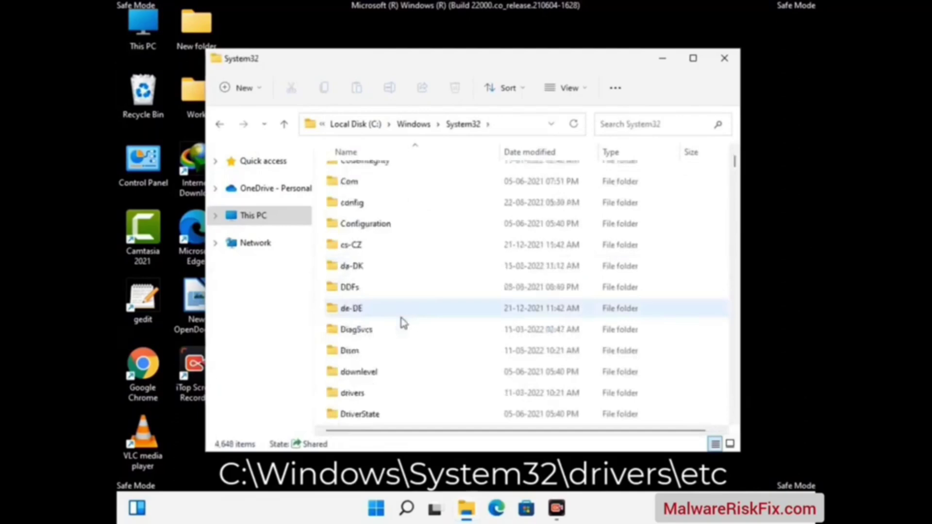
double_click(360, 394)
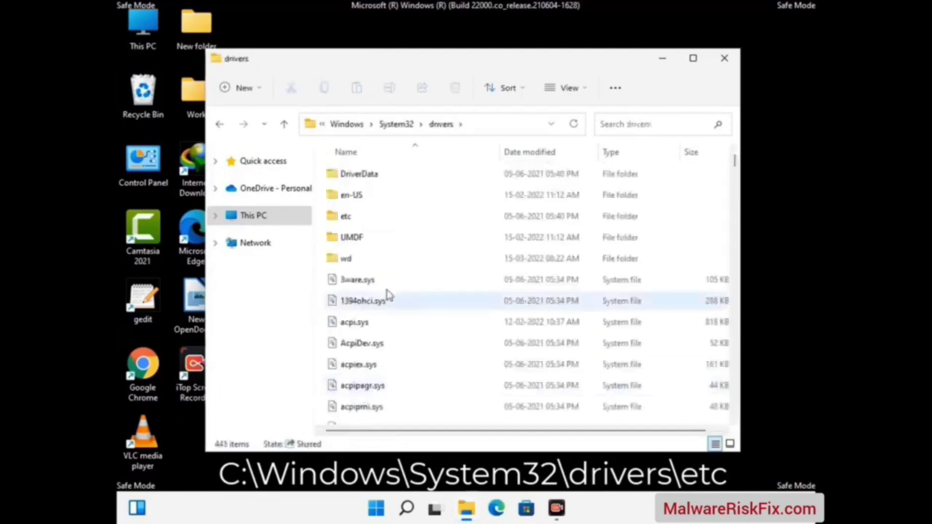
double_click(347, 216)
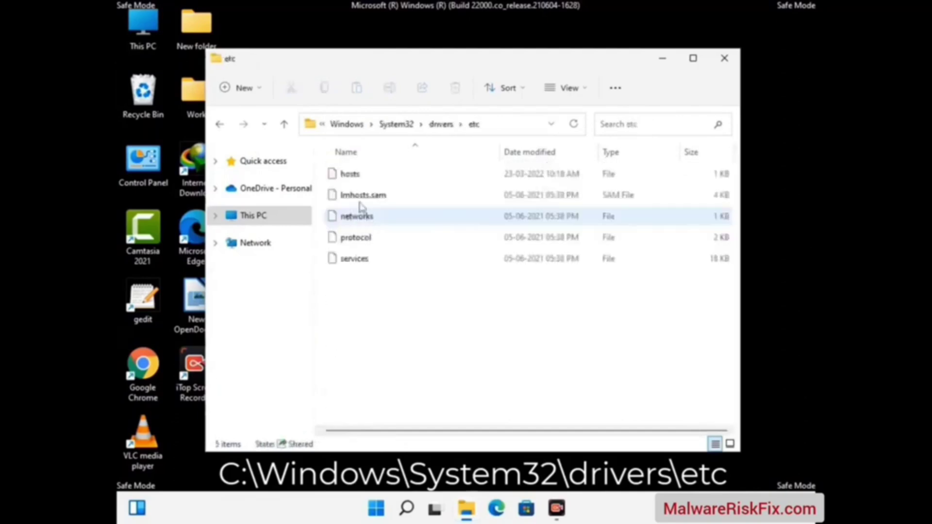
- Open the hosts file in Notepad
left_click(357, 182)
double_click(357, 184)
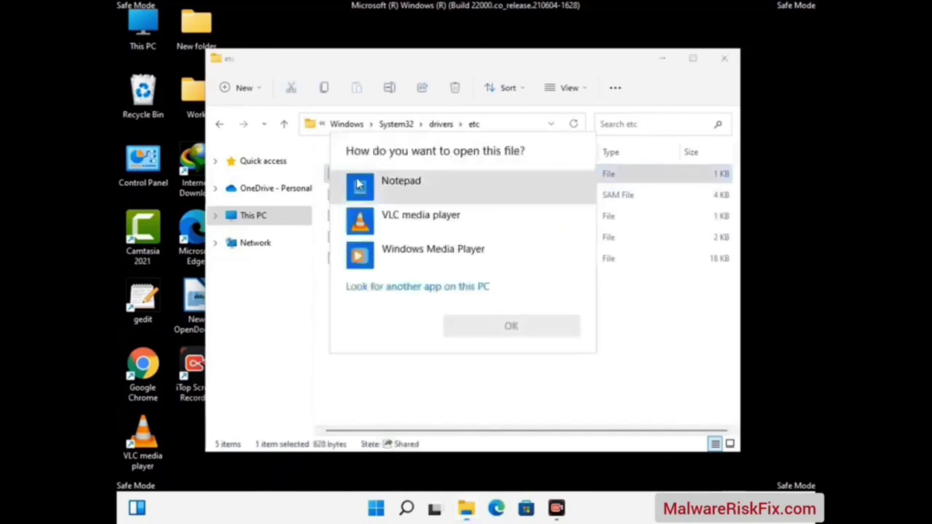
left_click(415, 188)
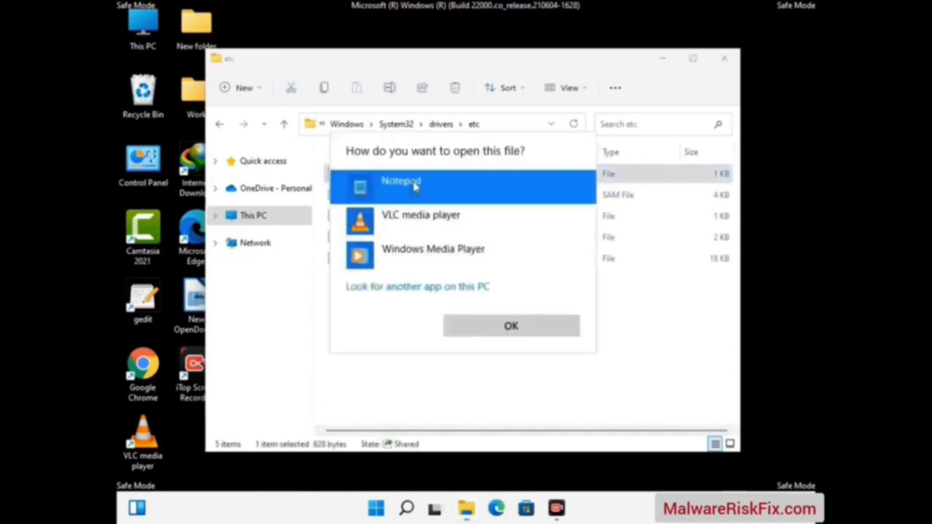
left_click(515, 330)
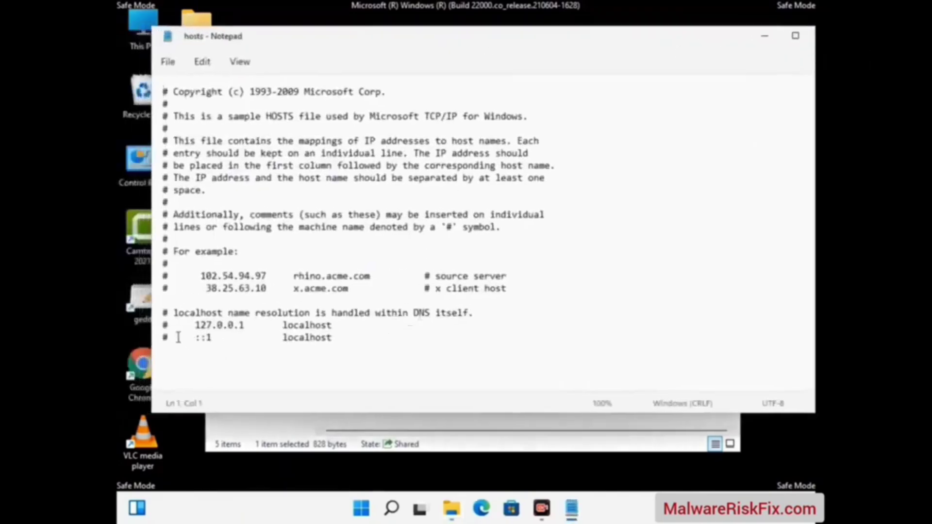
- Add a blank line at the end of the hosts file and save it
left_click(349, 340)
key("Return")
scroll(357, 211, "down", 1)
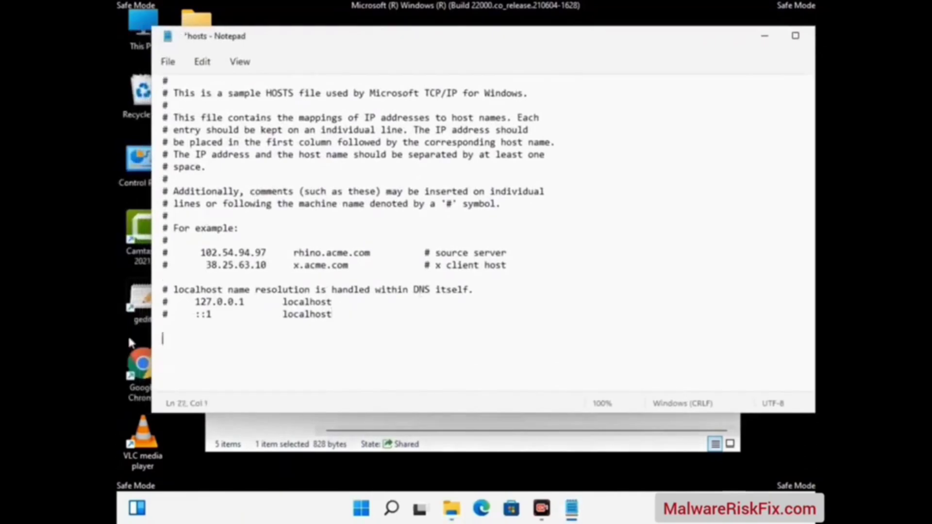
left_click(168, 63)
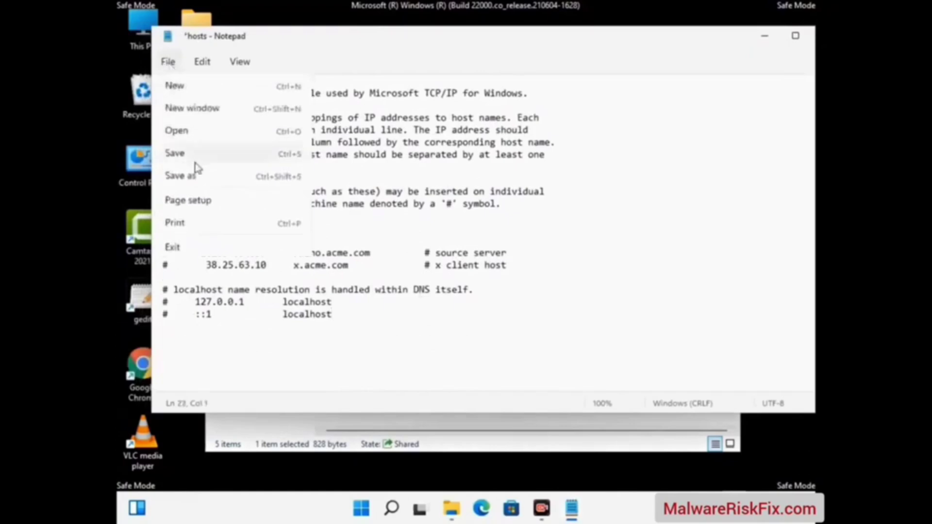
left_click(178, 157)
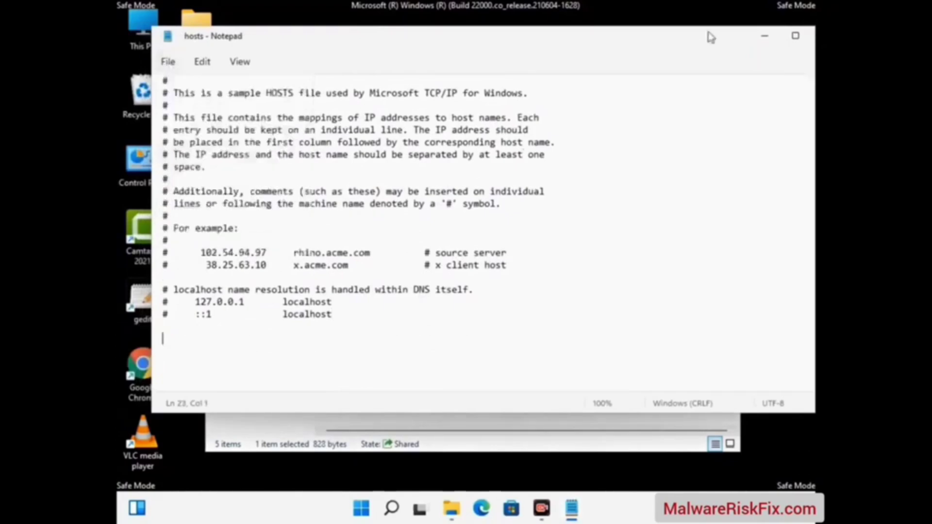
- Close Notepad and the etc folder window
left_click_drag(703, 44, 595, 44)
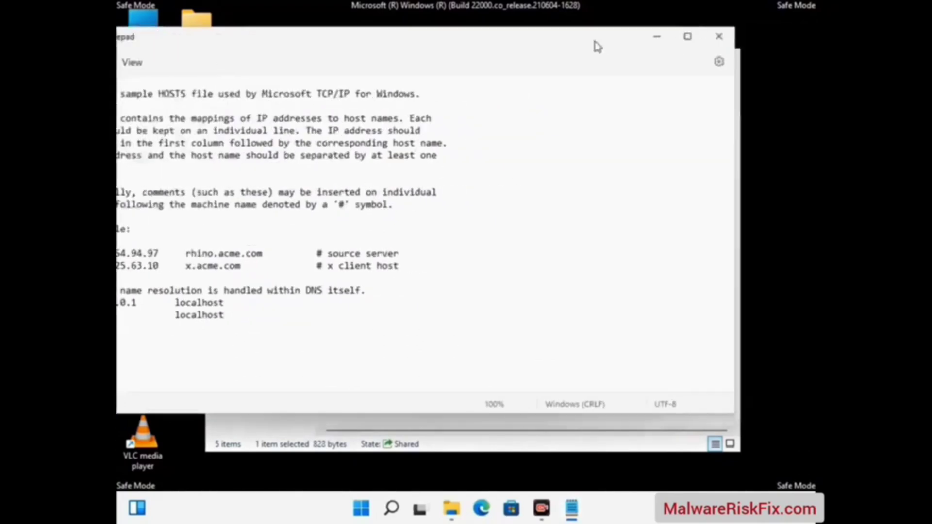
left_click(715, 42)
left_click(721, 58)
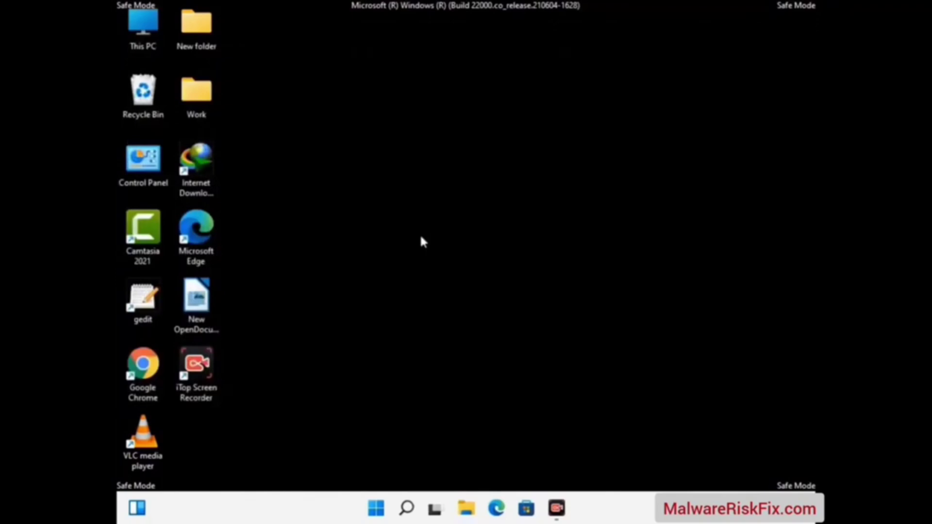
- Run %appdata% to open the AppData Roaming folder
key("super+r")
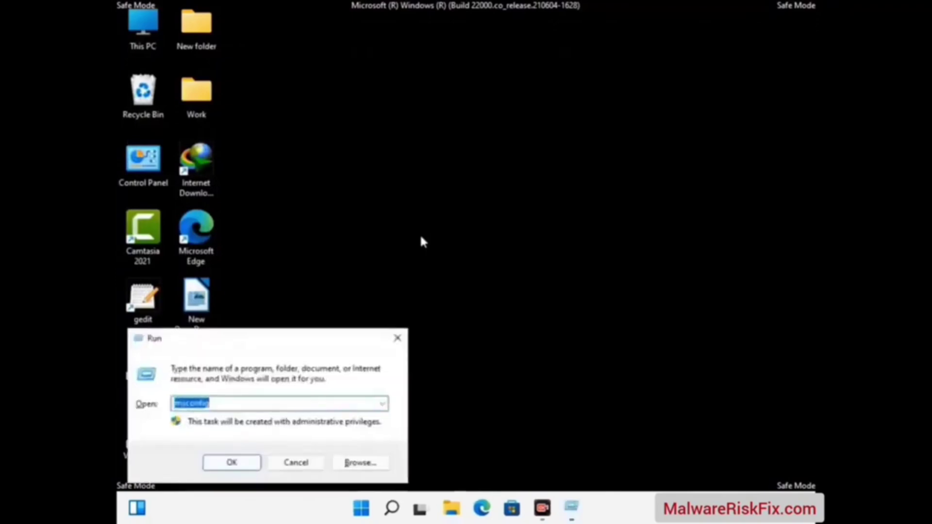
left_click_drag(269, 337, 434, 145)
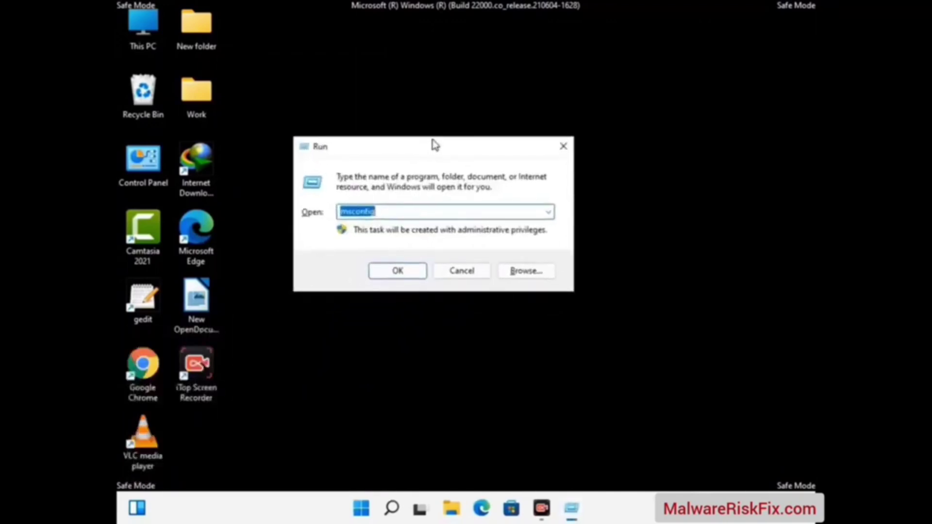
type("%")
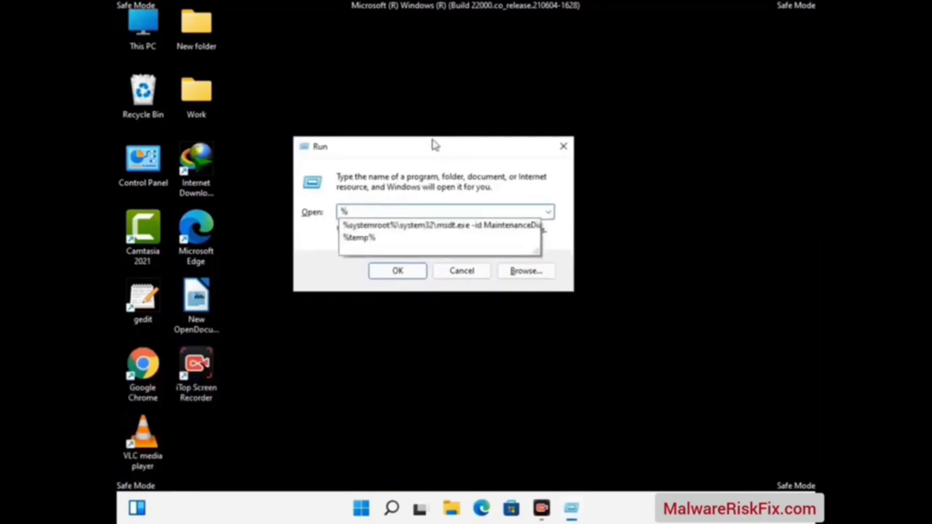
type("appdata%")
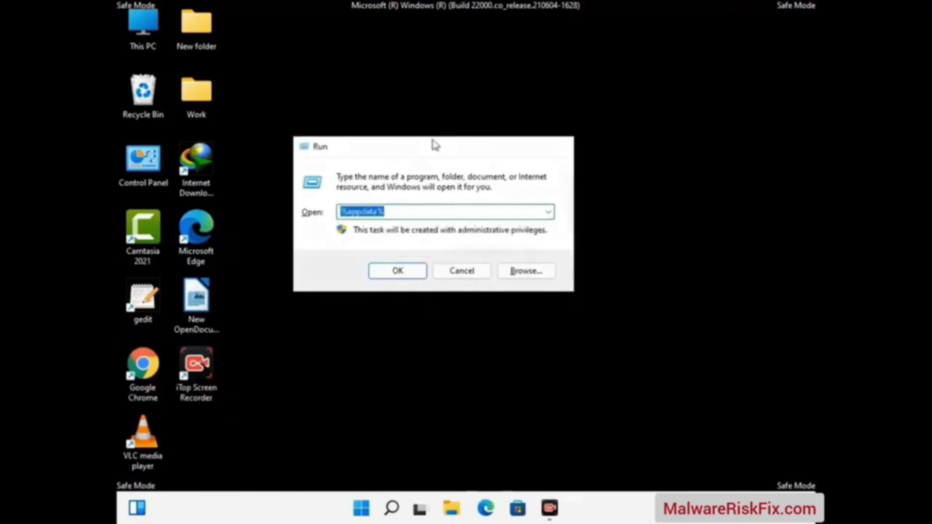
key("Return")
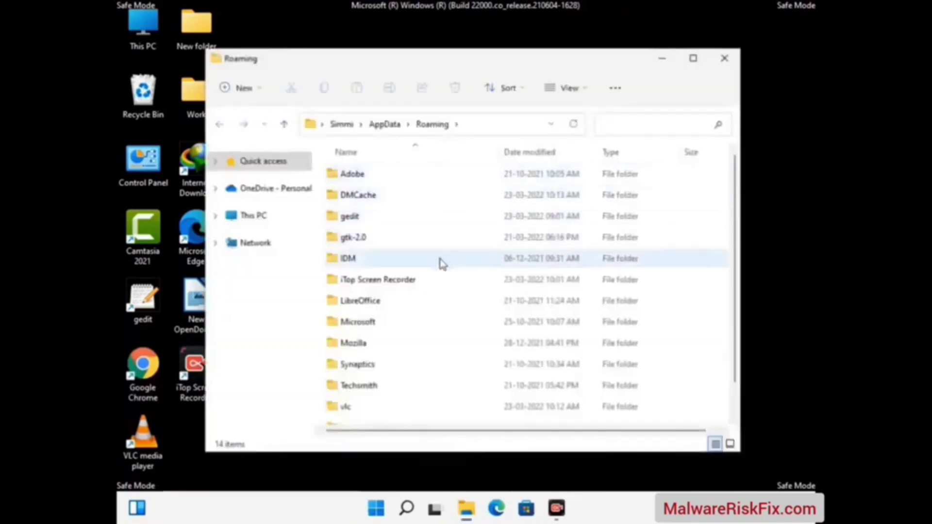
- Delete the Zoom folder from AppData Roaming and close the window
scroll(438, 265, "down", 2)
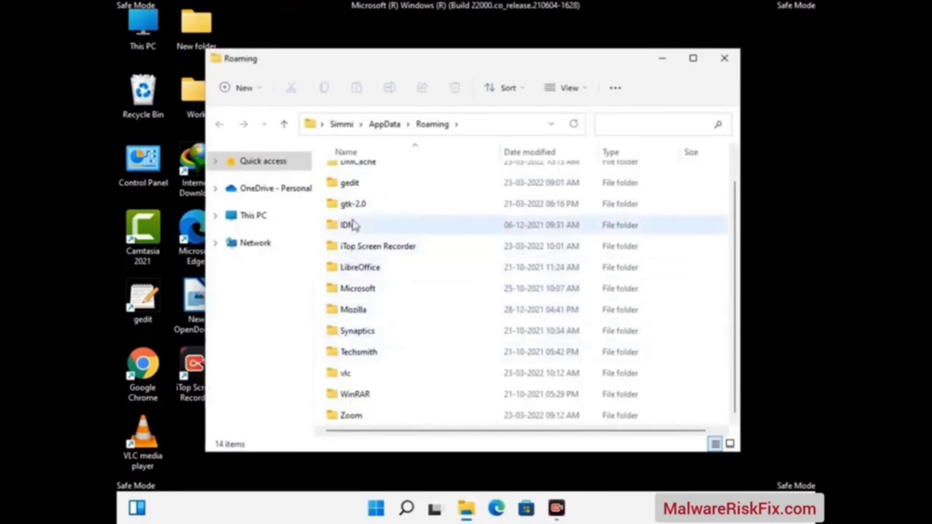
scroll(359, 194, "up", 1)
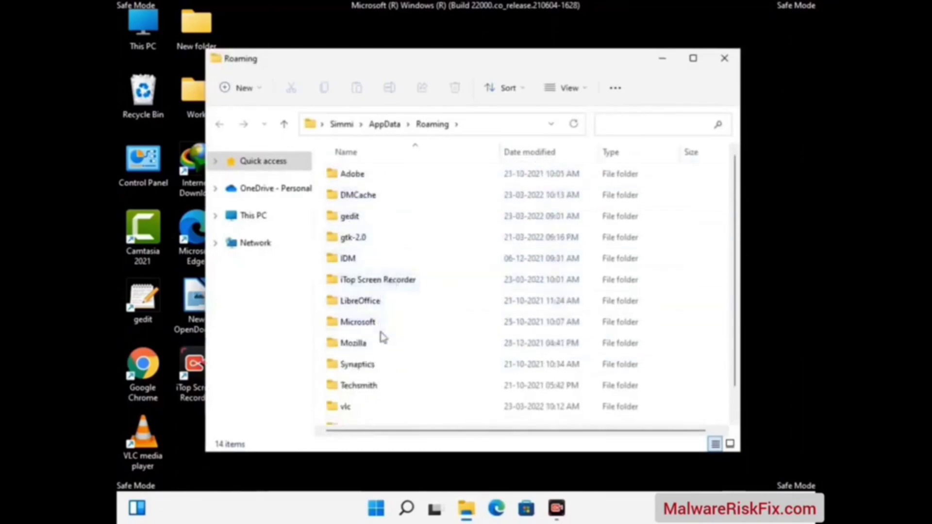
scroll(380, 335, "down", 1)
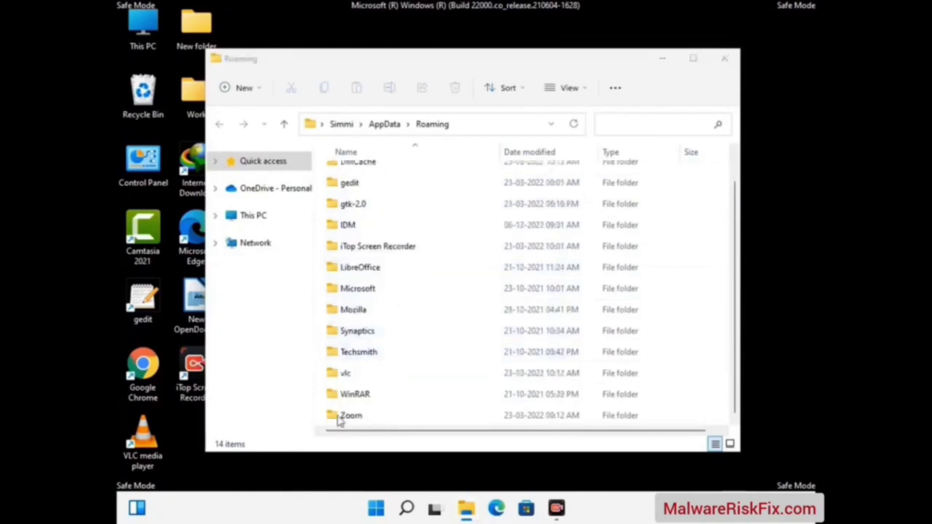
left_click(523, 417)
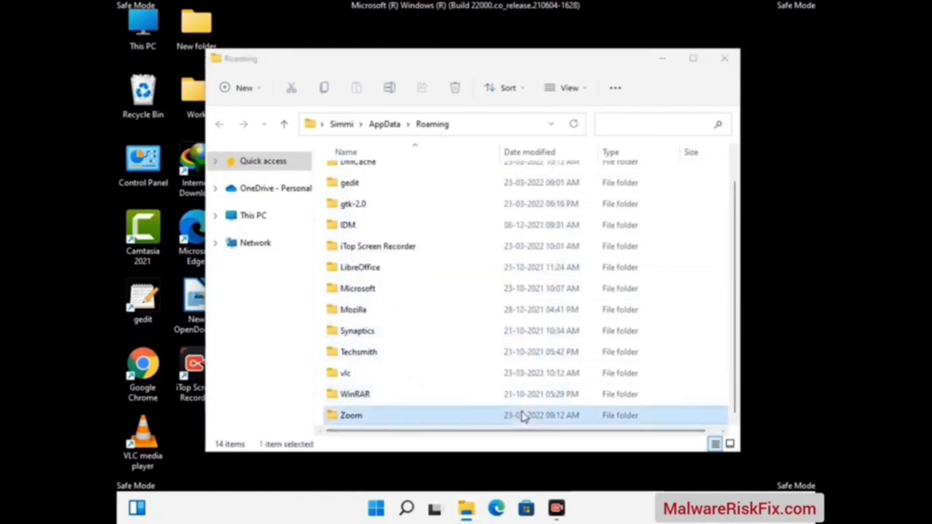
left_click(461, 93)
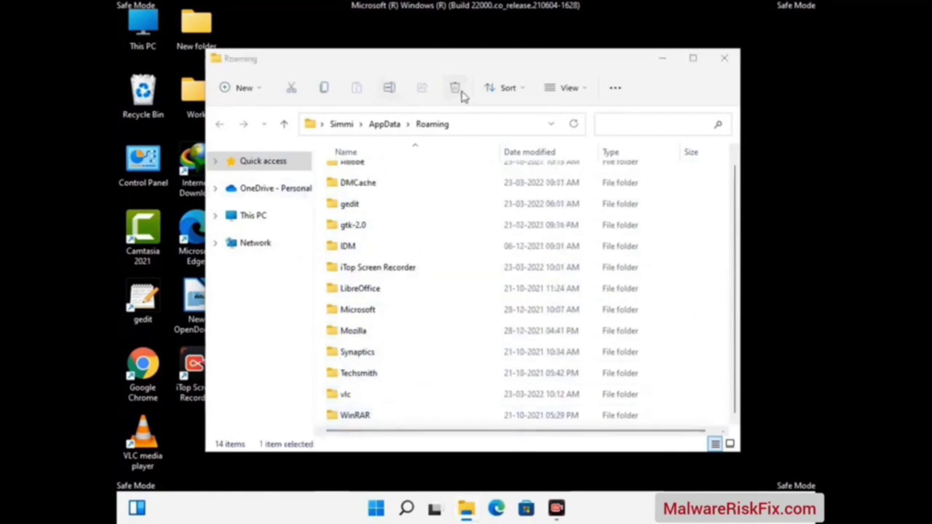
left_click(723, 59)
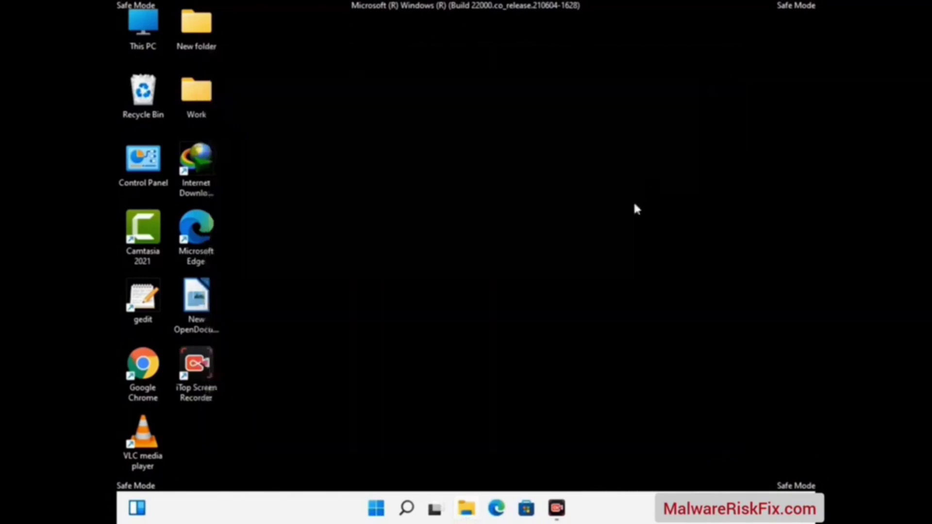
- Run %LocalAppData% to open the AppData Local folder
key("super+r")
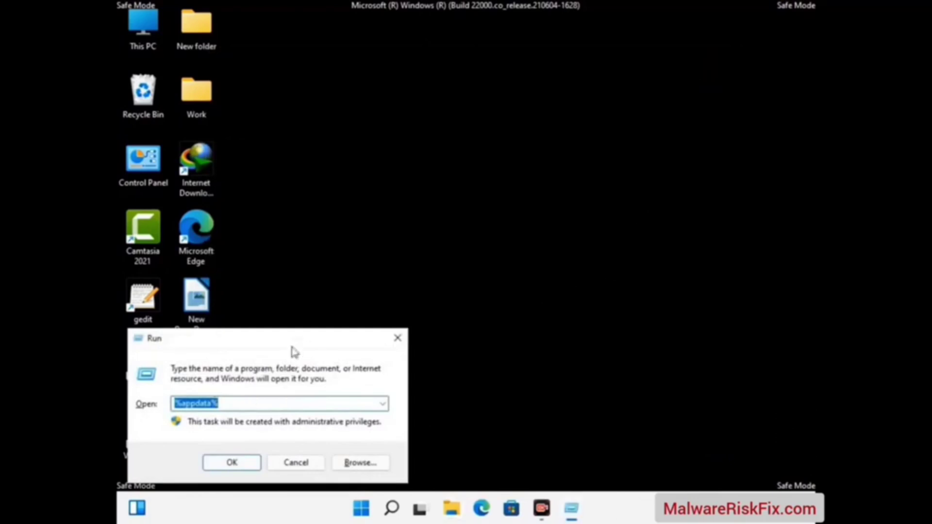
left_click_drag(294, 352, 491, 189)
type("%")
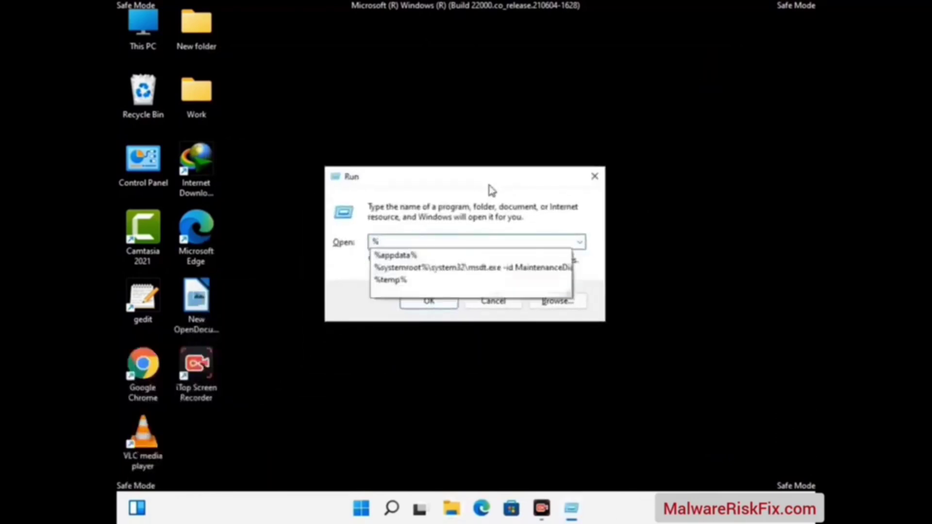
type("LocalA")
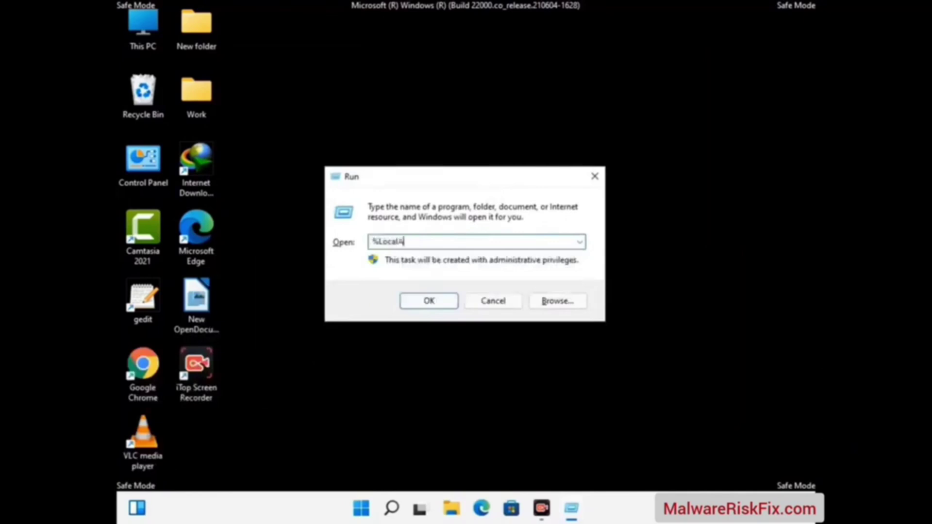
type("ppData%")
key("Return")
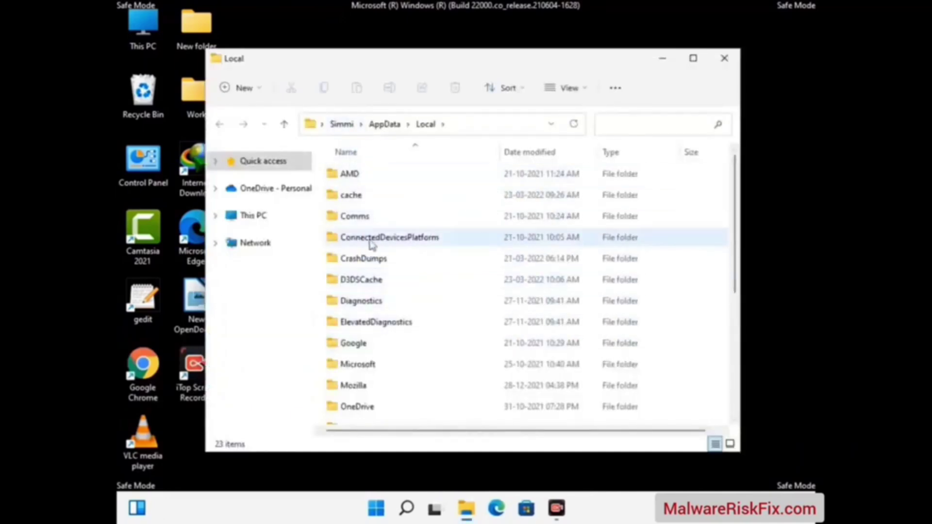
- Delete the Mozilla folder from AppData Local and close the window
scroll(391, 327, "down", 1)
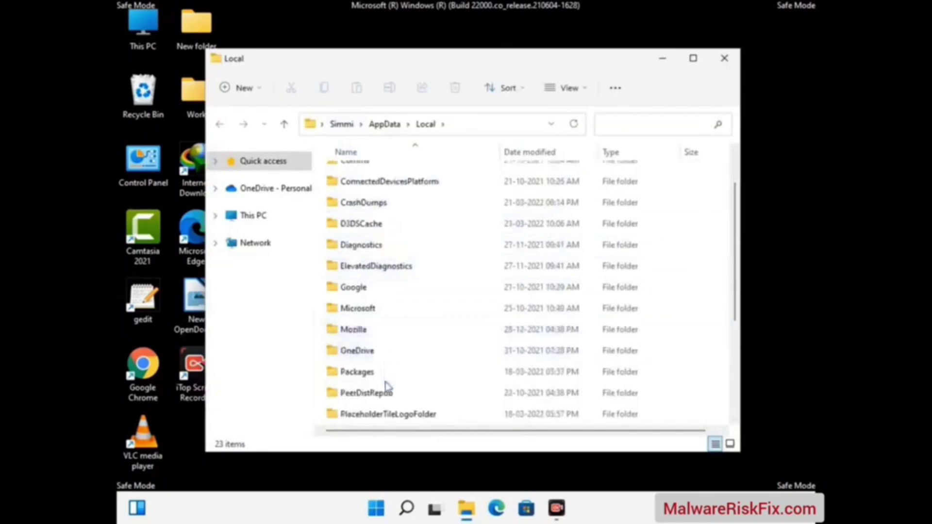
left_click(365, 334)
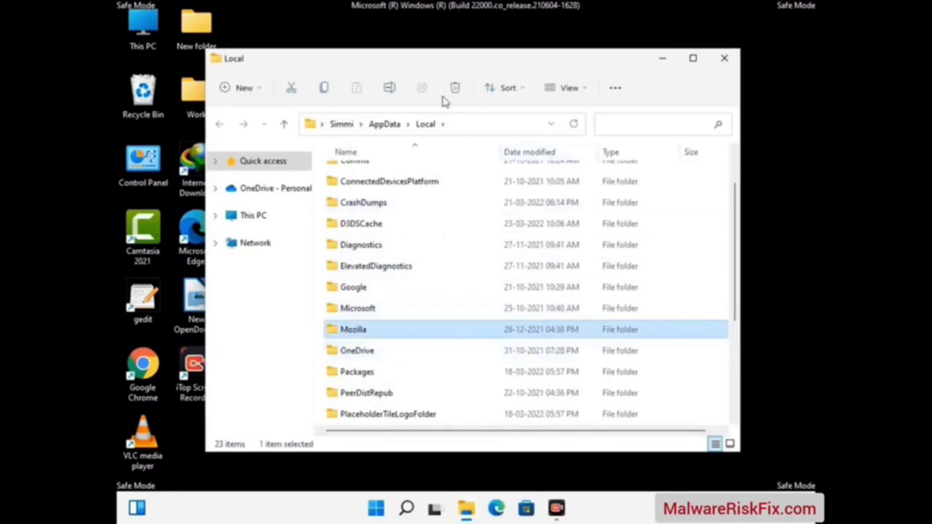
left_click(455, 97)
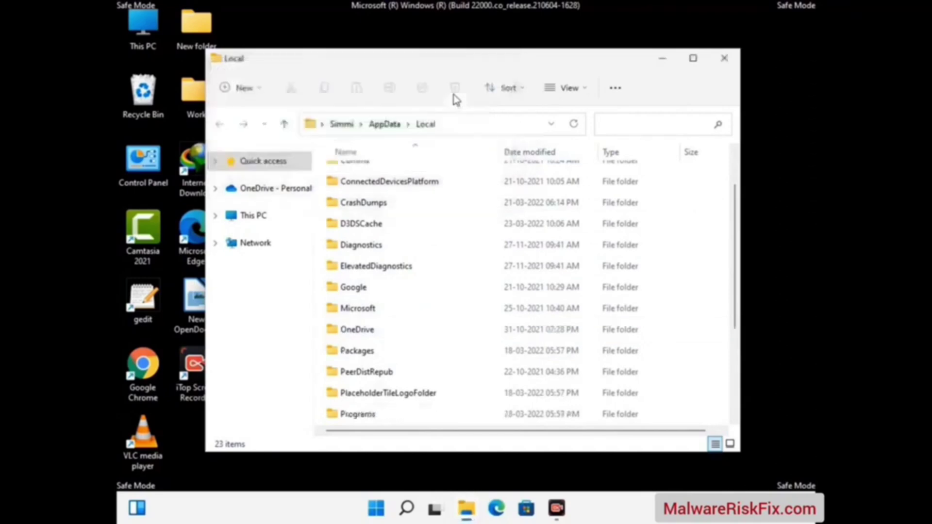
left_click(723, 58)
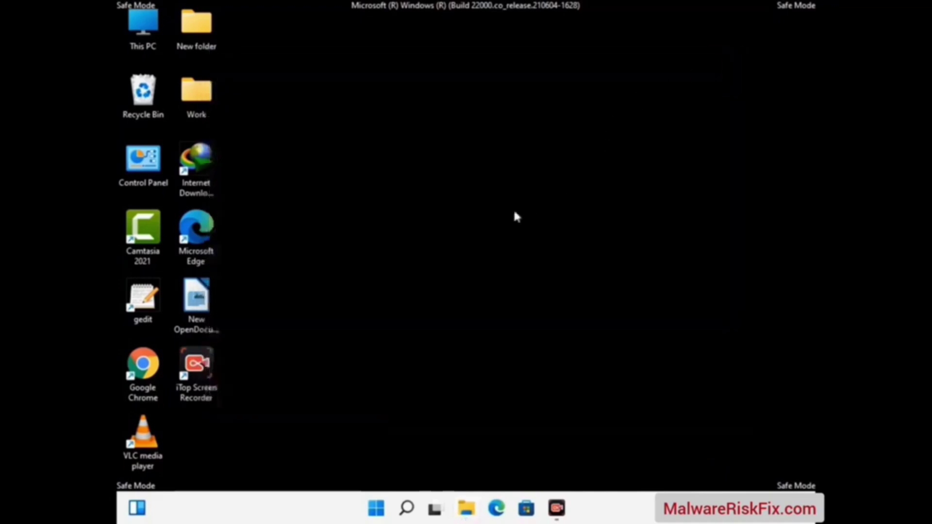
- Run %ProgramData% to open the C:\ProgramData folder
key("super+r")
left_click_drag(235, 347, 427, 196)
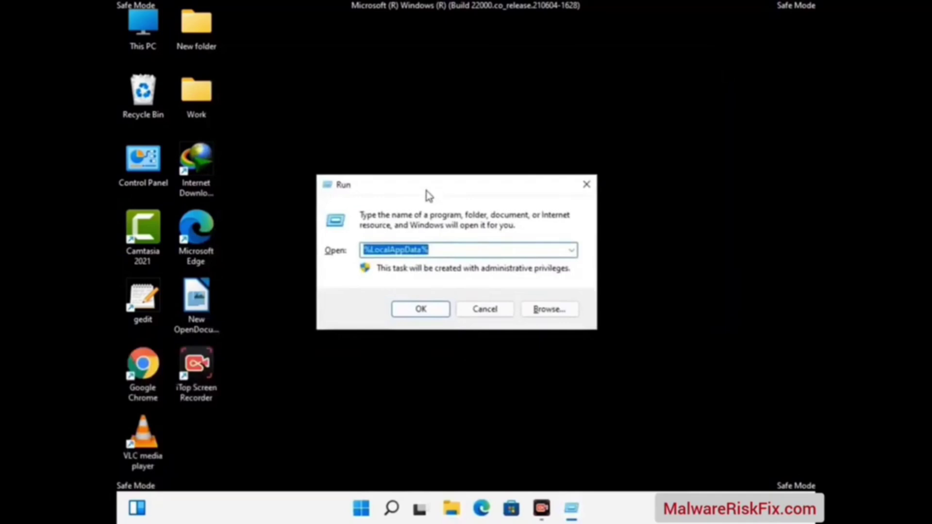
type("%")
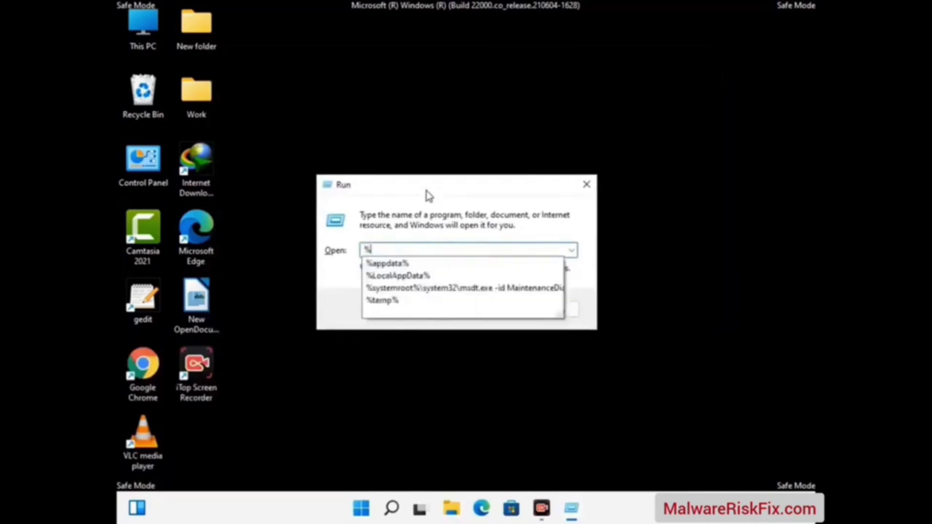
type("Pro")
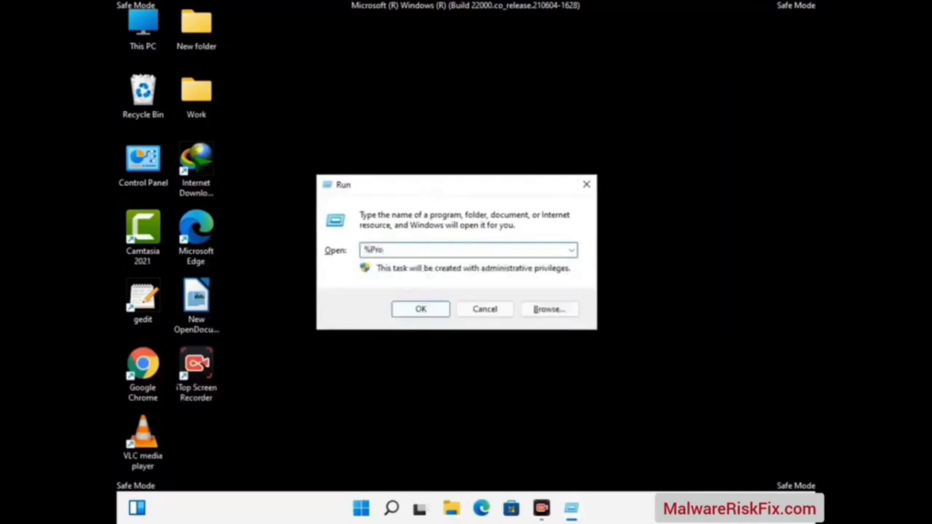
type("gramData%")
key("Return")
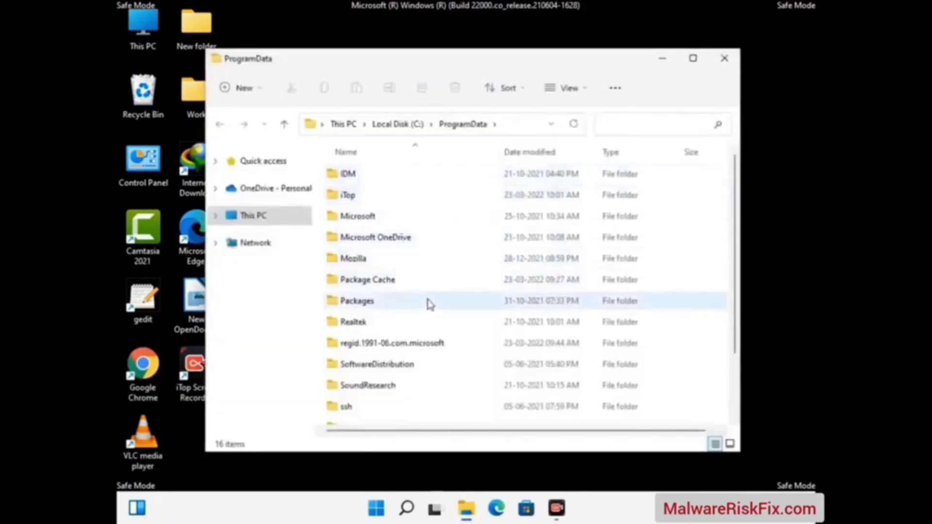
- Delete the Mozilla folder from ProgramData, leaving 15 items, and close the window
scroll(426, 309, "down", 2)
scroll(426, 331, "down", 1)
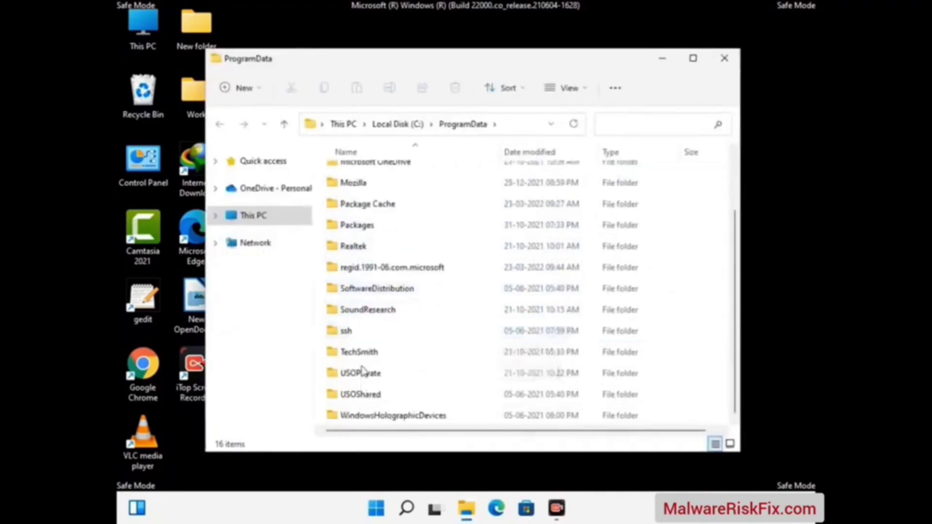
left_click(357, 183)
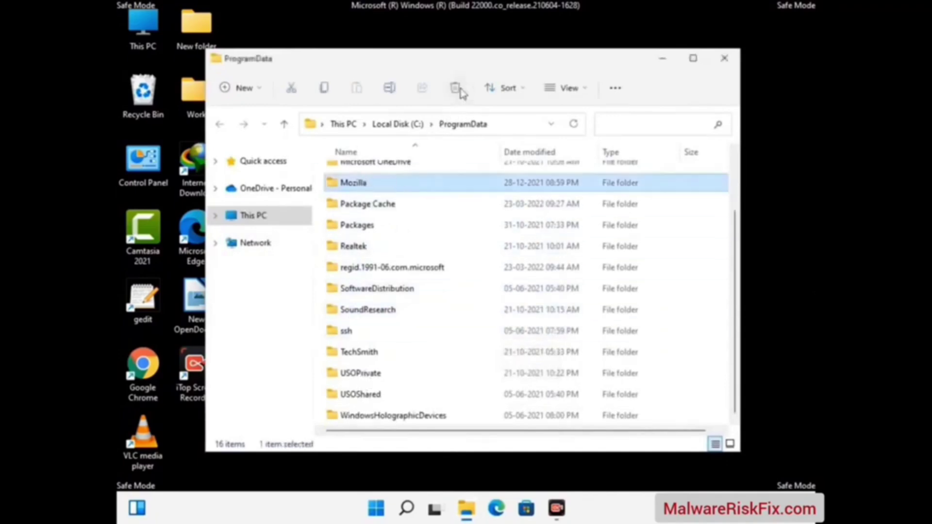
left_click(457, 88)
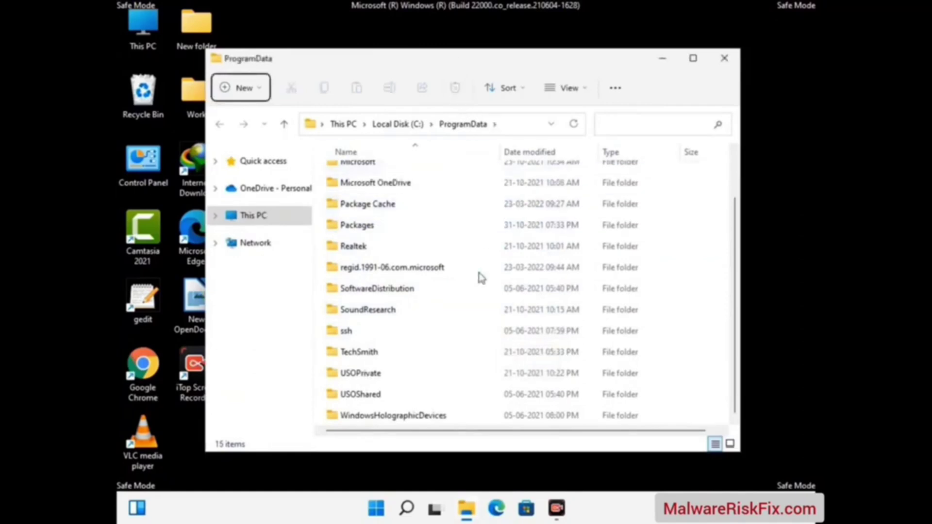
scroll(477, 291, "up", 1)
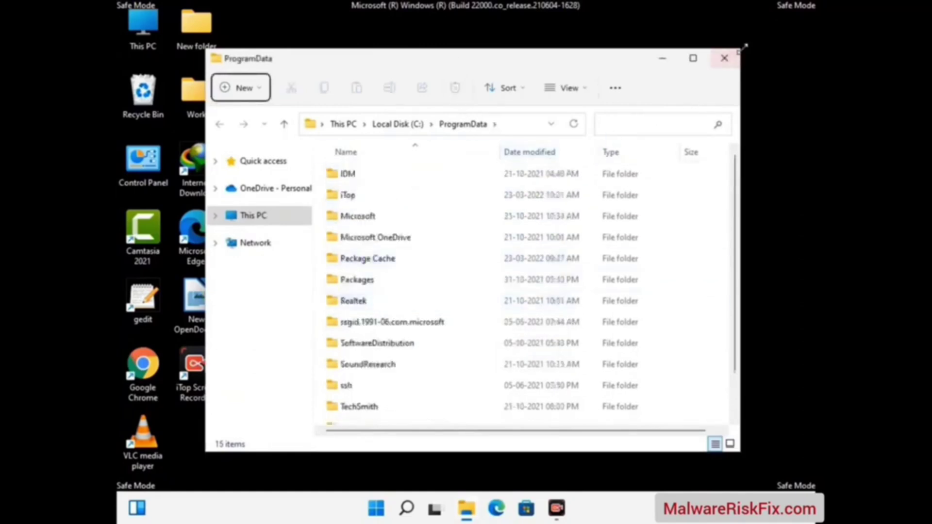
left_click(729, 58)
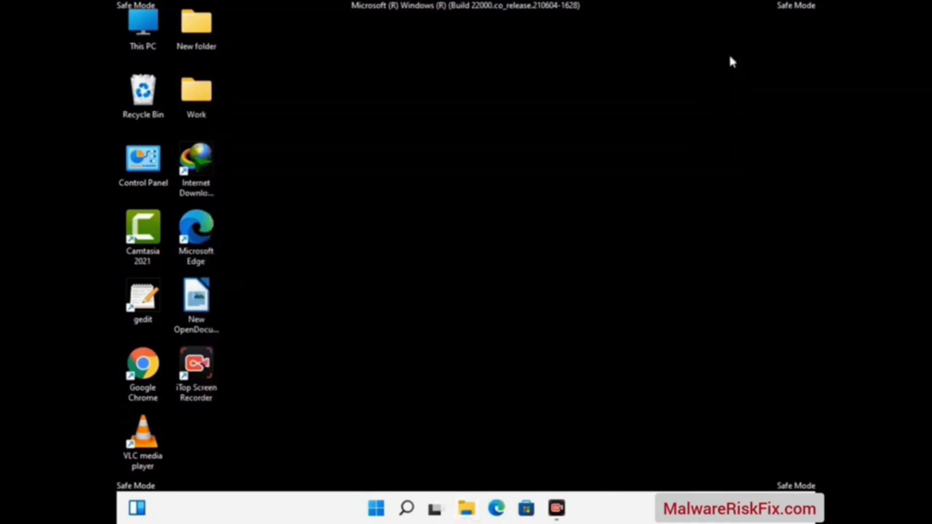
- Run %WinDir% to open the C:\Windows folder
key("super+r")
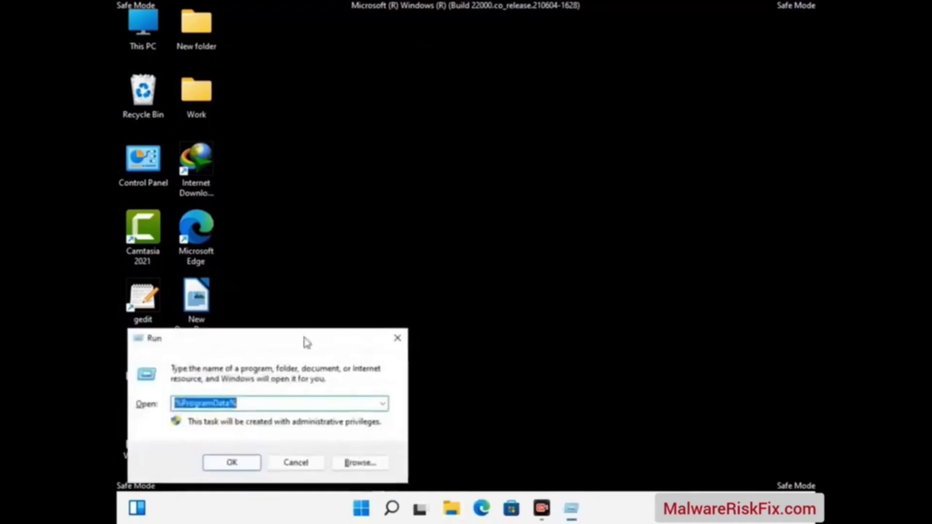
left_click_drag(304, 340, 487, 188)
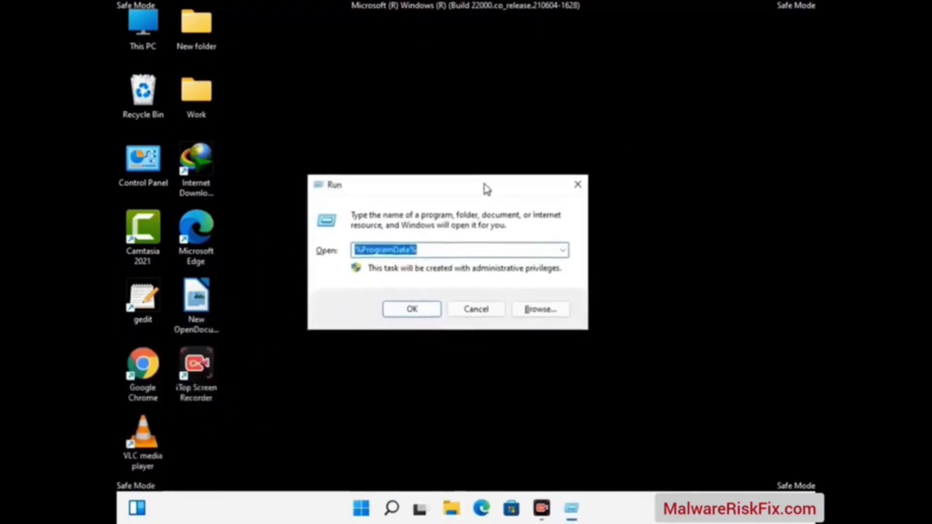
type("%W")
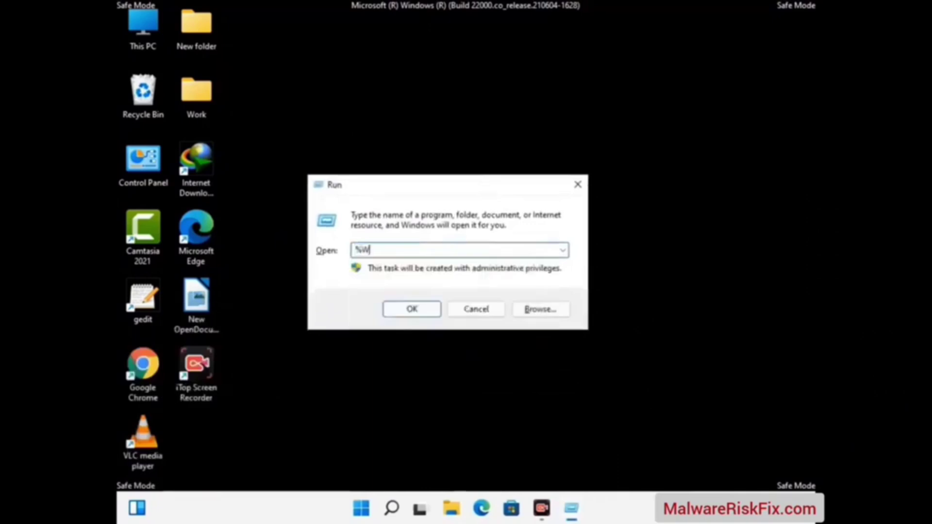
type("inDir%")
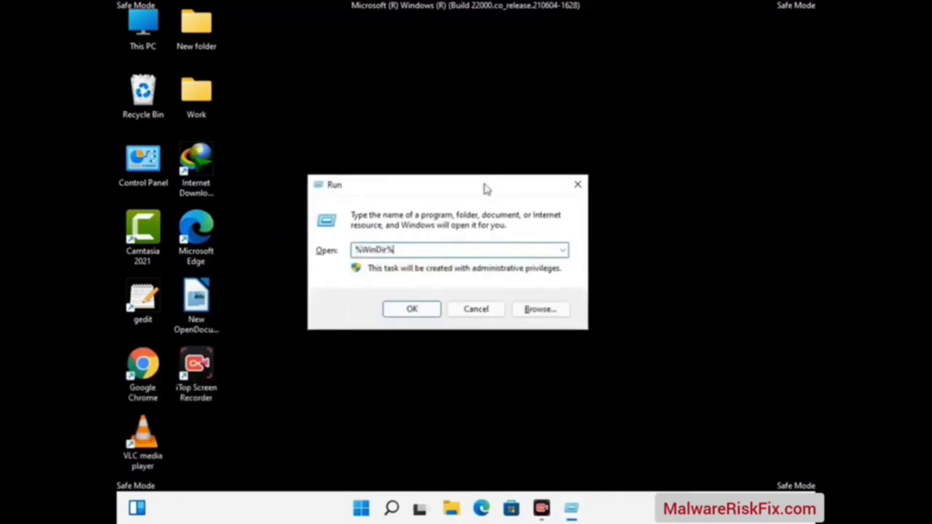
key("Return")
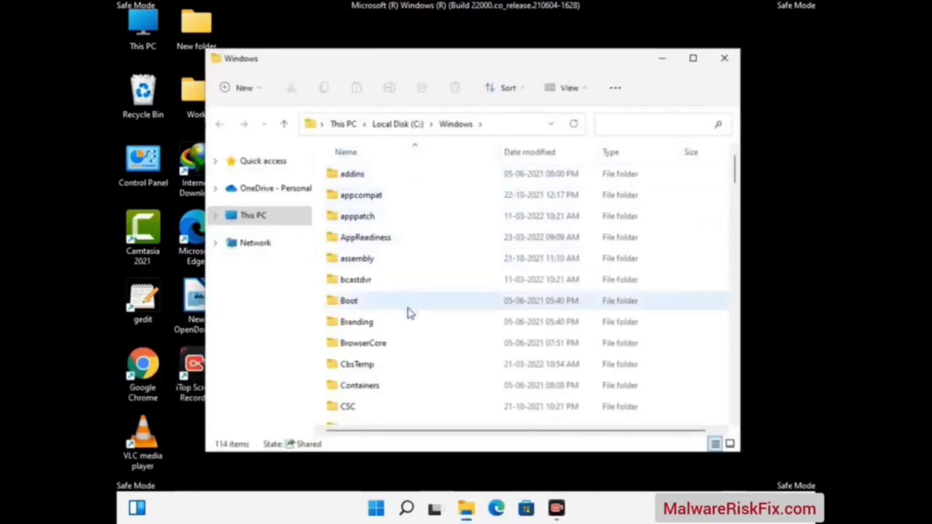
- Look through the 114 items in C:\Windows, then close the window
scroll(411, 320, "down", 1)
scroll(411, 322, "down", 2)
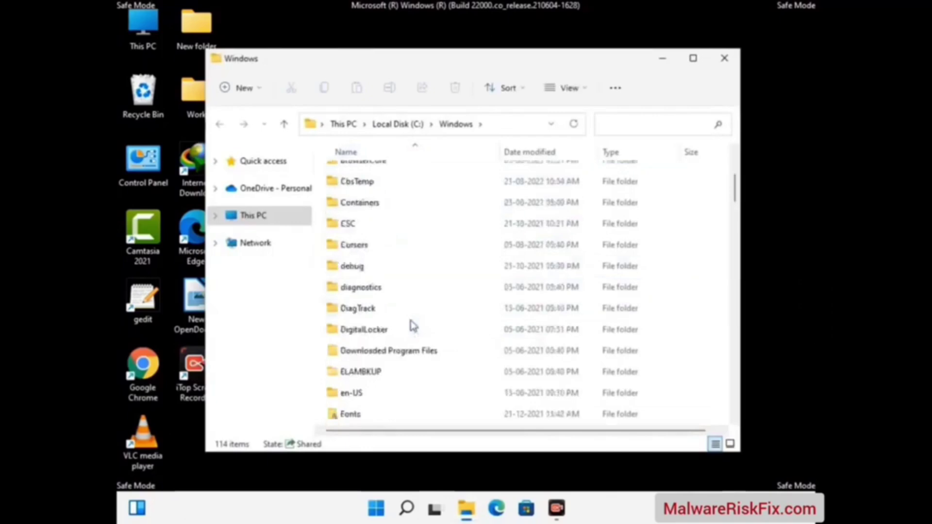
scroll(409, 316, "down", 1)
scroll(412, 328, "down", 5)
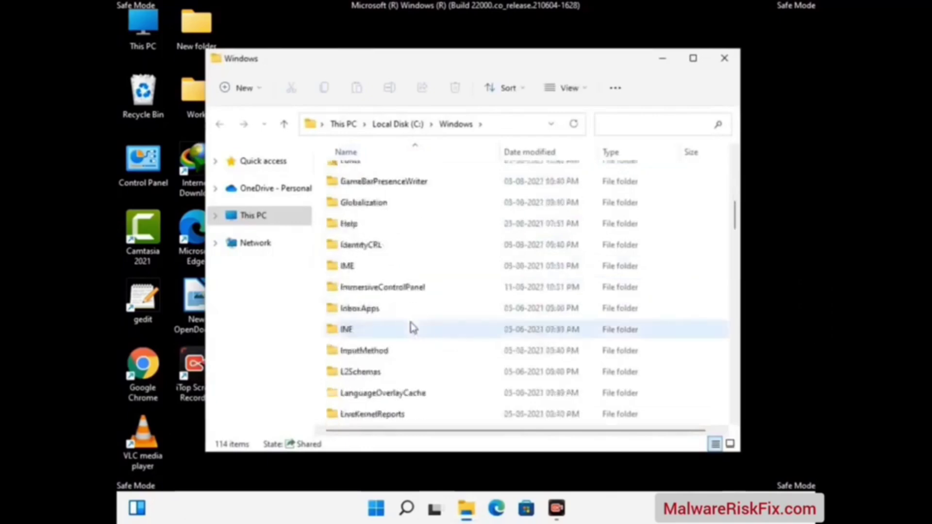
scroll(412, 328, "down", 7)
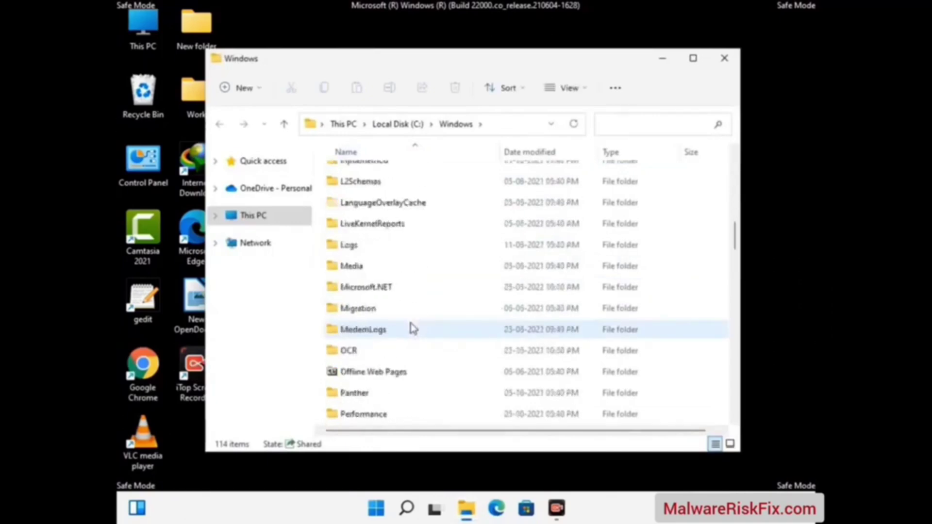
scroll(411, 328, "down", 6)
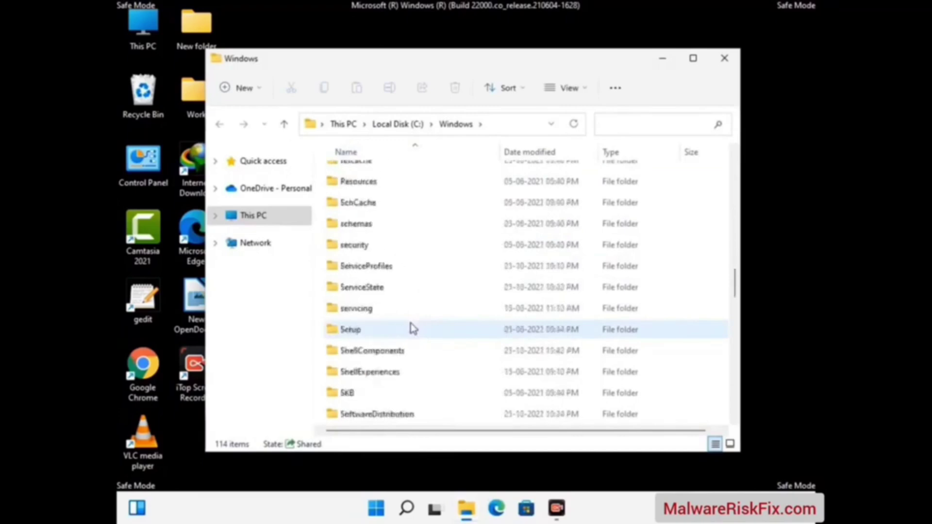
scroll(412, 328, "down", 4)
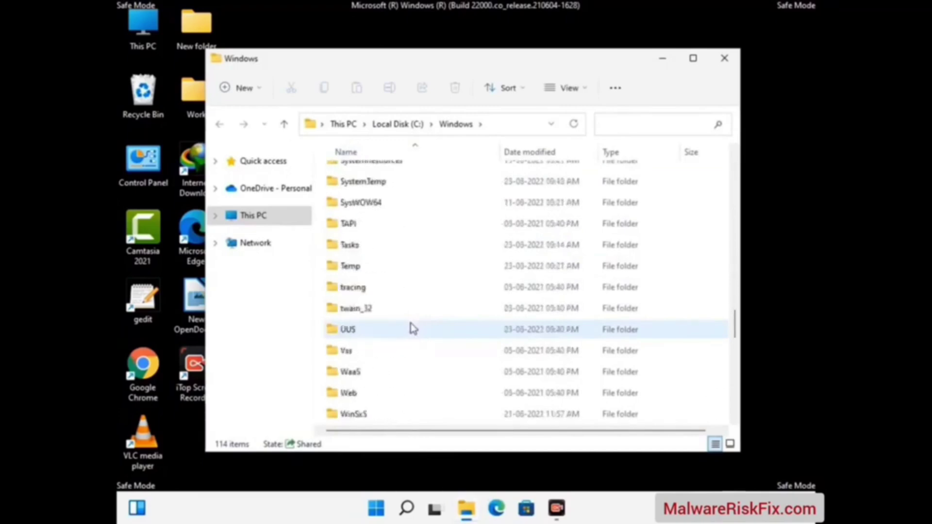
scroll(411, 328, "down", 2)
scroll(412, 328, "down", 5)
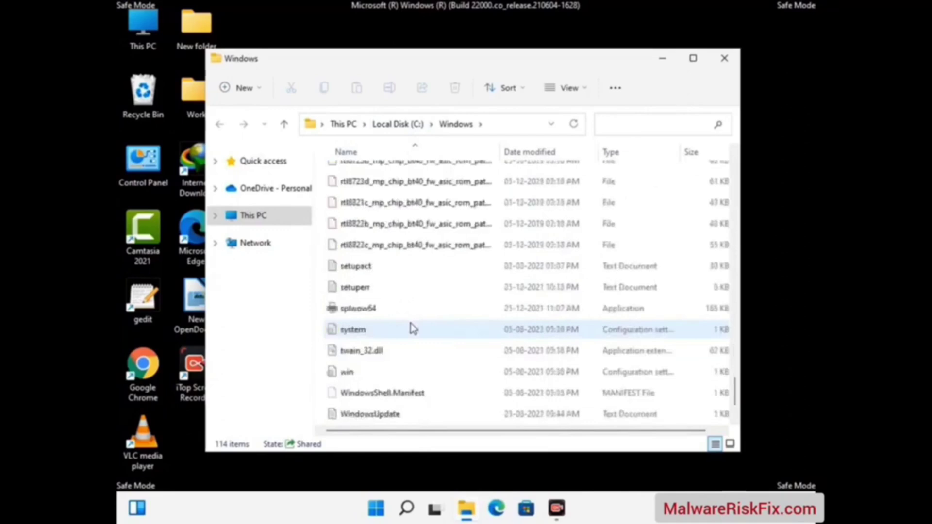
scroll(411, 328, "down", 1)
scroll(412, 327, "up", 13)
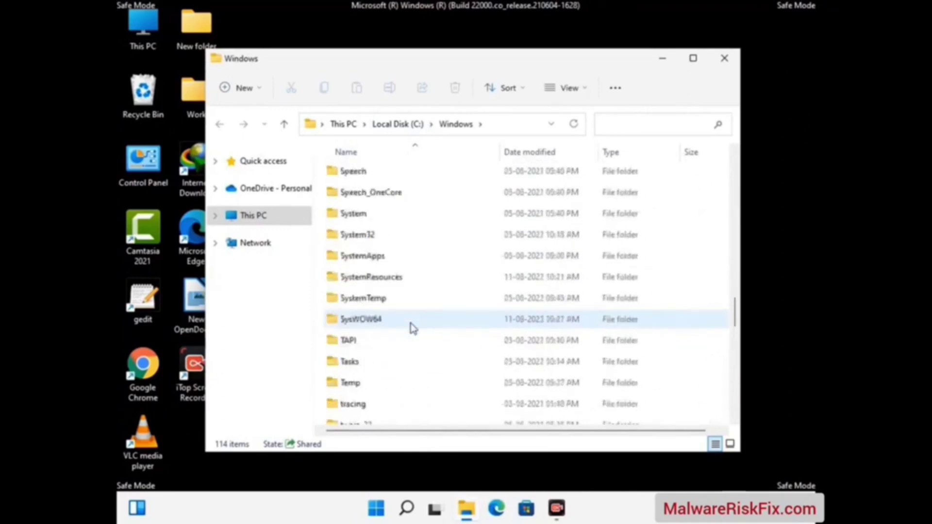
scroll(411, 328, "up", 3)
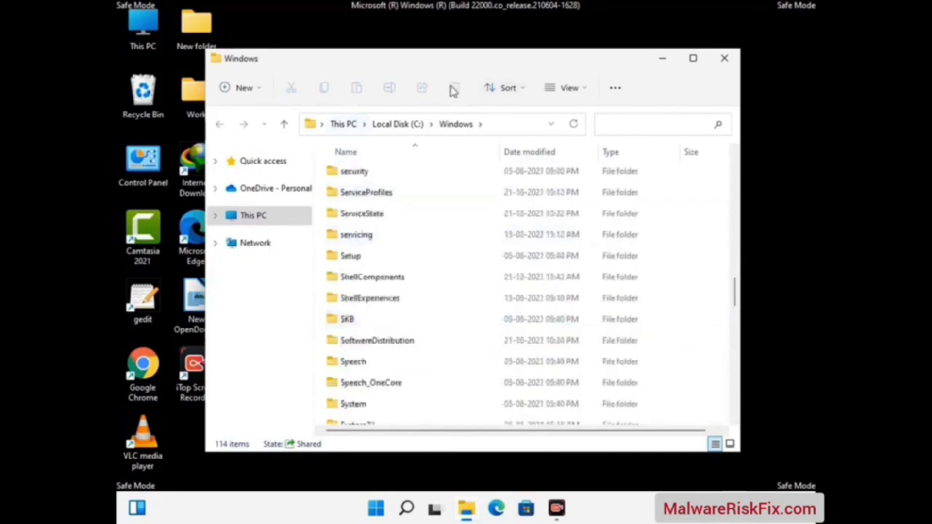
left_click(729, 61)
- Delete all 100 items in the %temp% folder except FXSAPIDebugLogFile, then close the window
key("super+r")
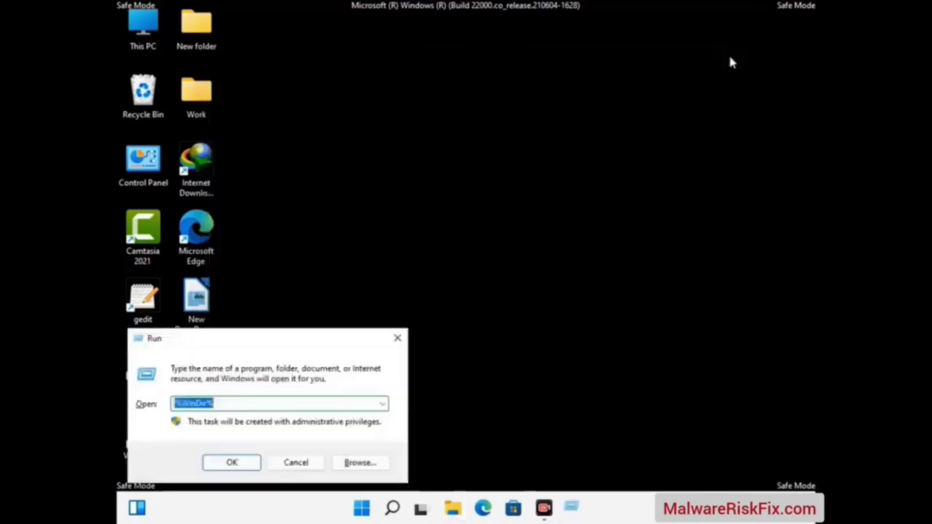
left_click_drag(311, 345, 530, 126)
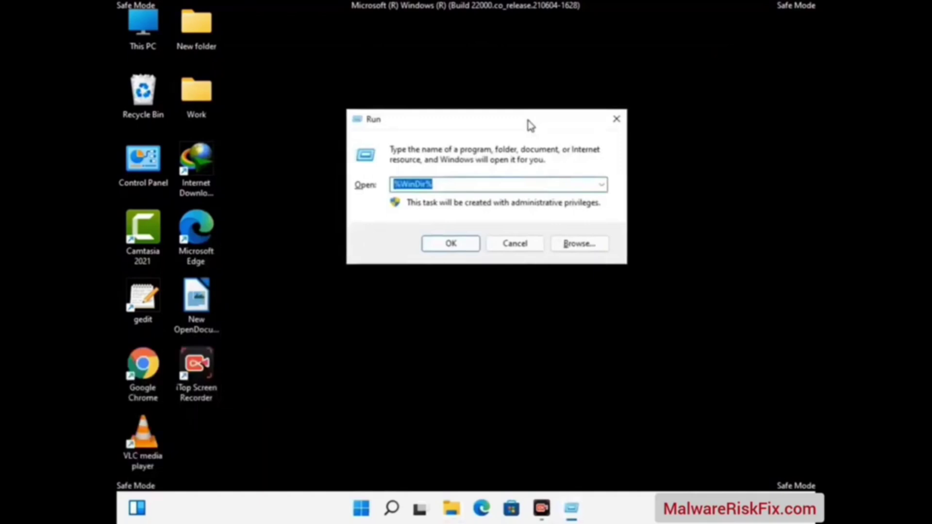
type("%tem")
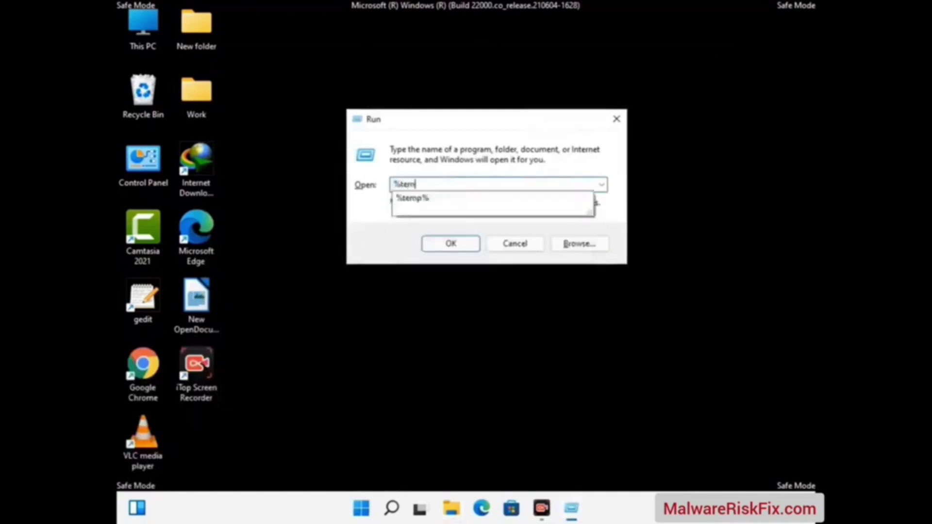
type("p%")
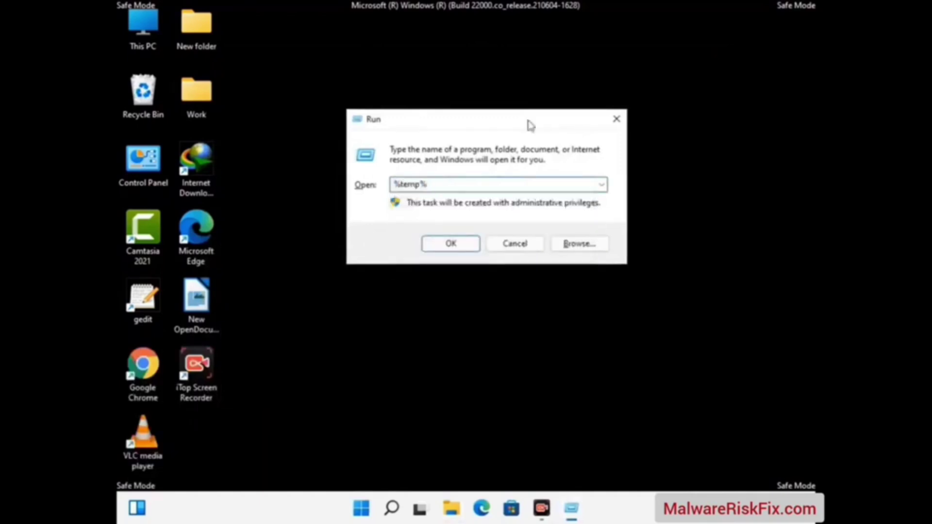
left_click(465, 241)
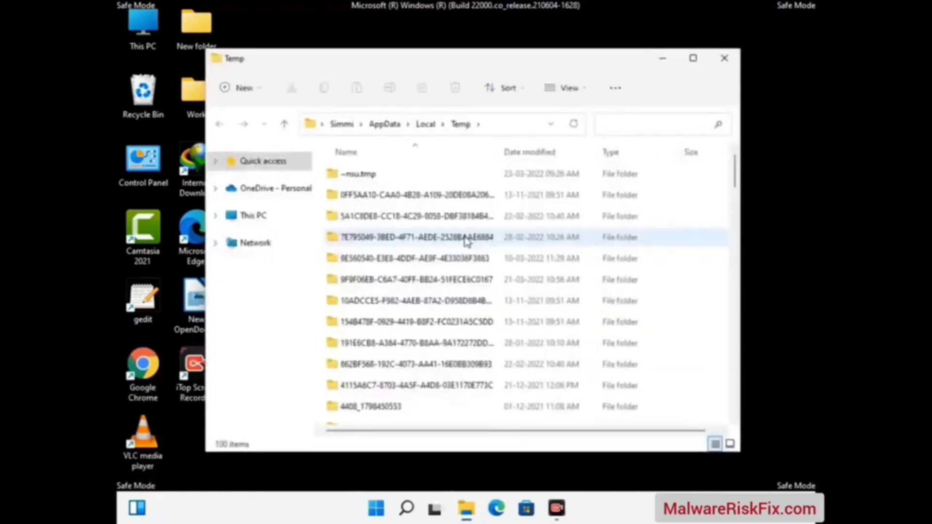
left_click(423, 280)
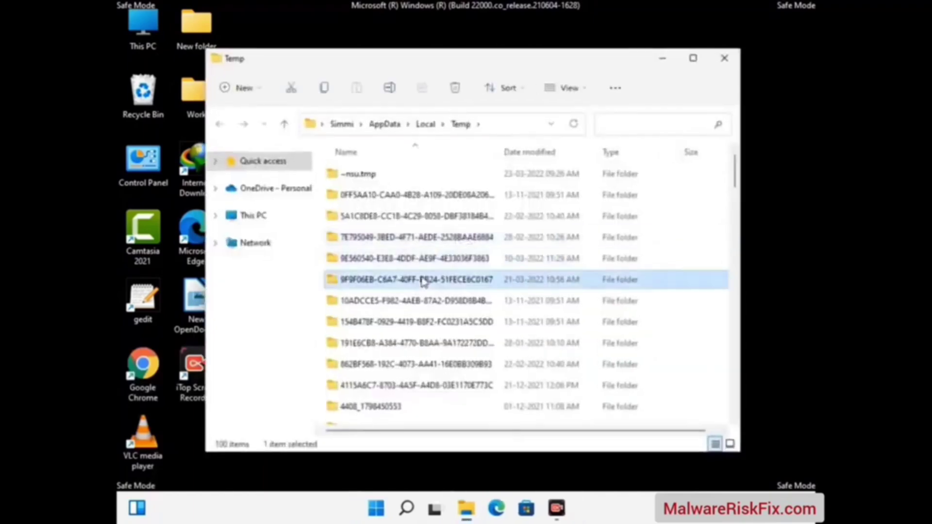
key("ctrl+a")
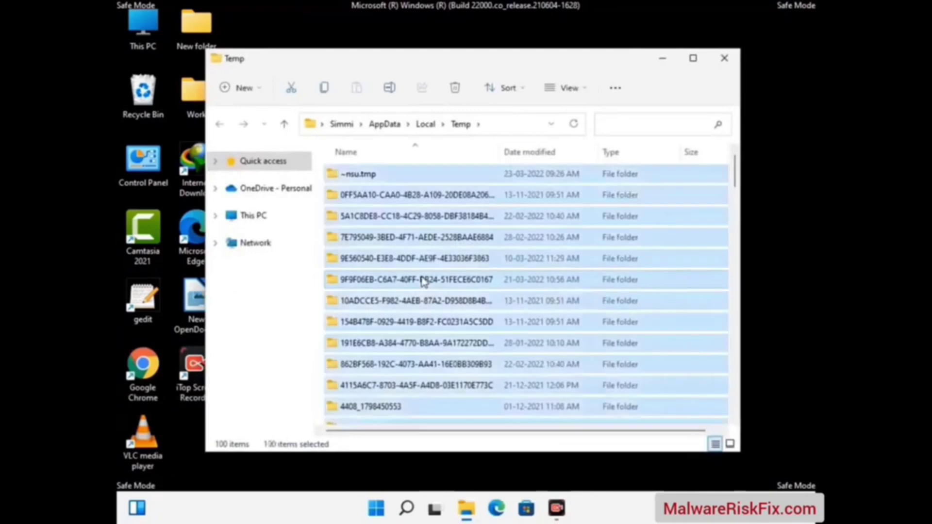
left_click(456, 89)
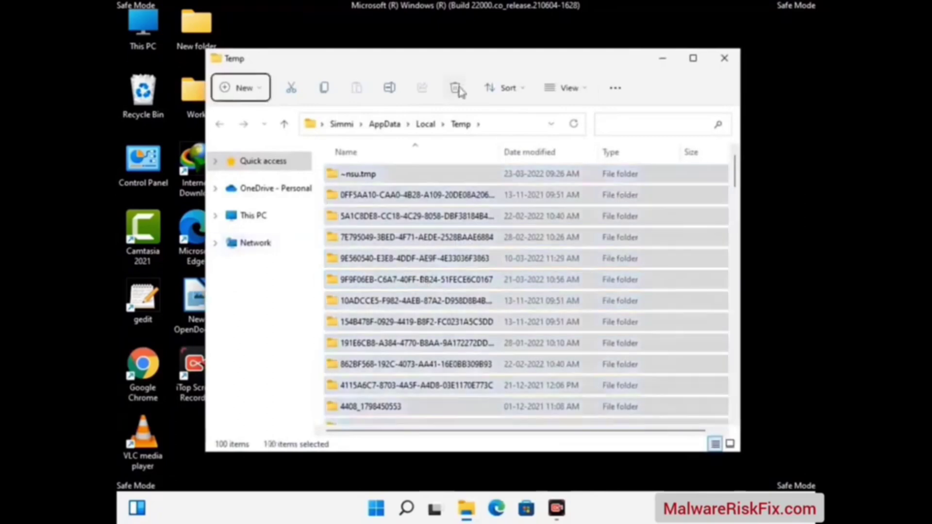
left_click(723, 58)
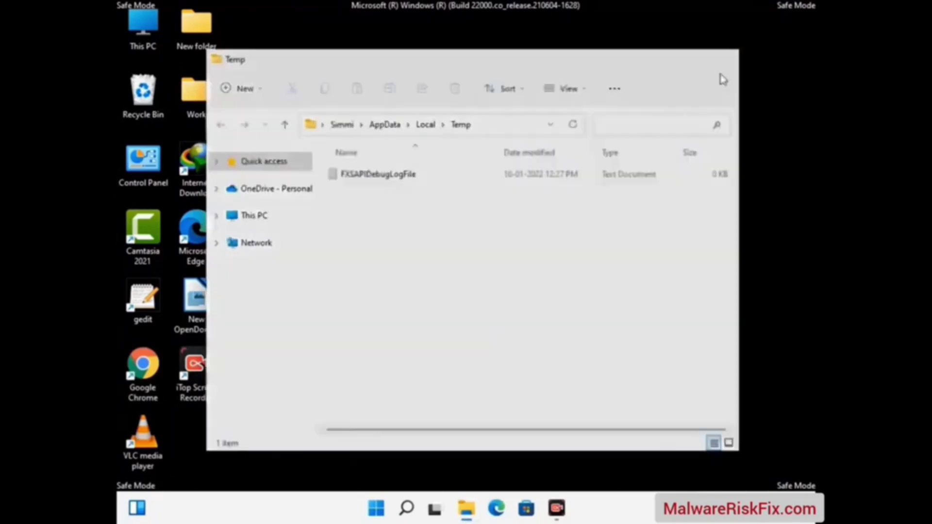
- Delete all six items in C:\Windows\Temp, opened by running 'temp', and close the window
key("super+r")
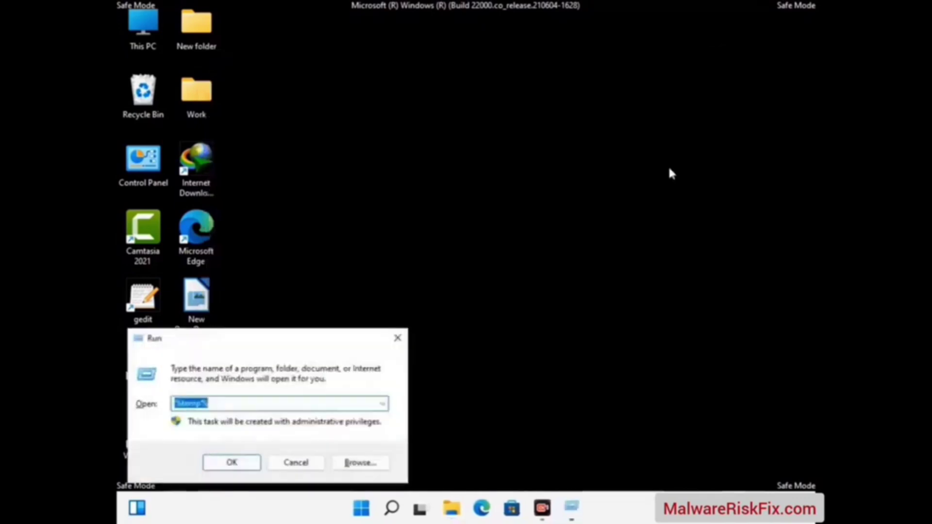
left_click_drag(318, 338, 533, 137)
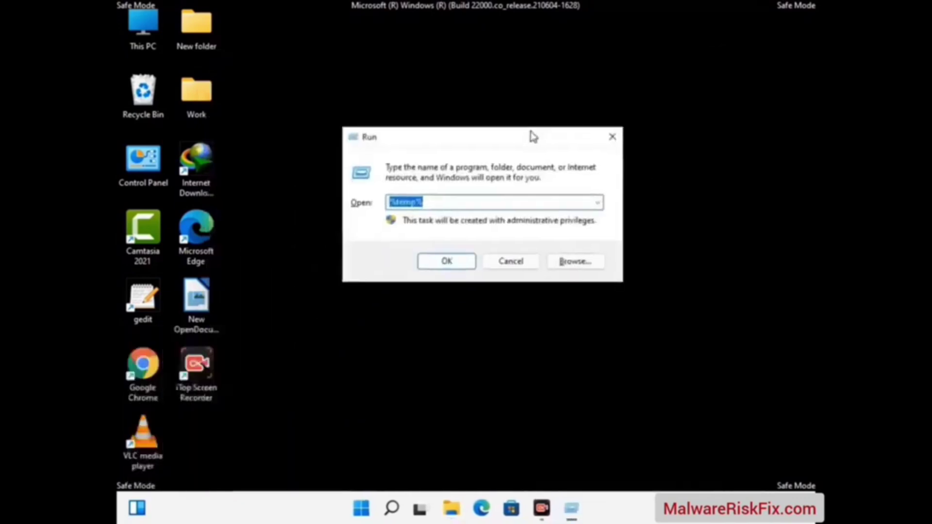
type("temp")
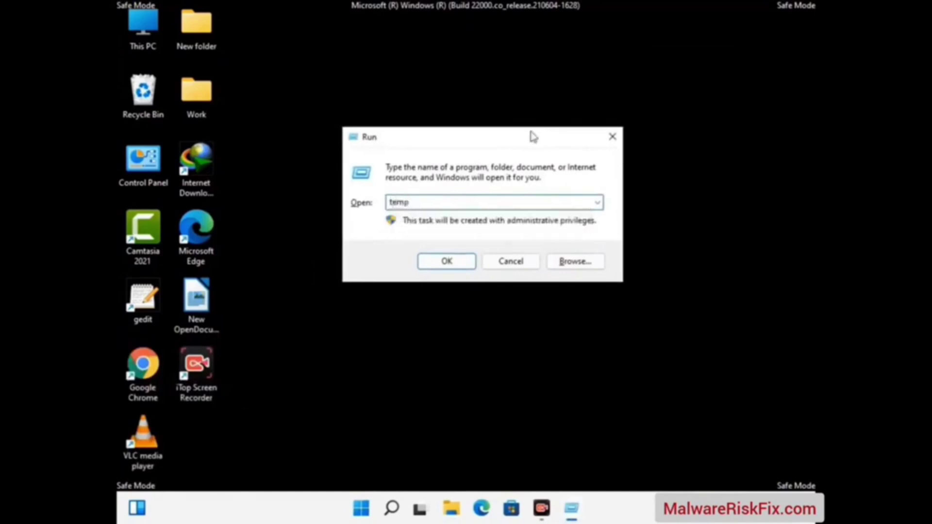
key("Return")
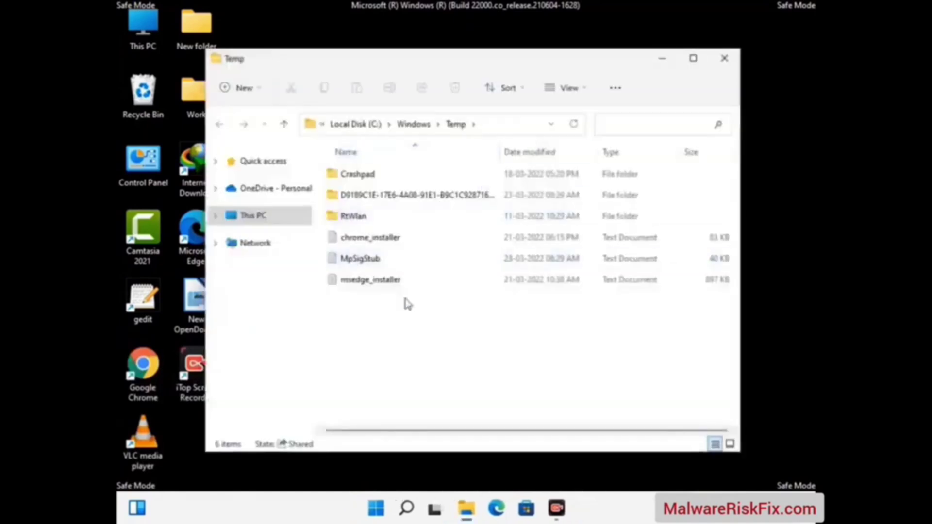
key("ctrl+a")
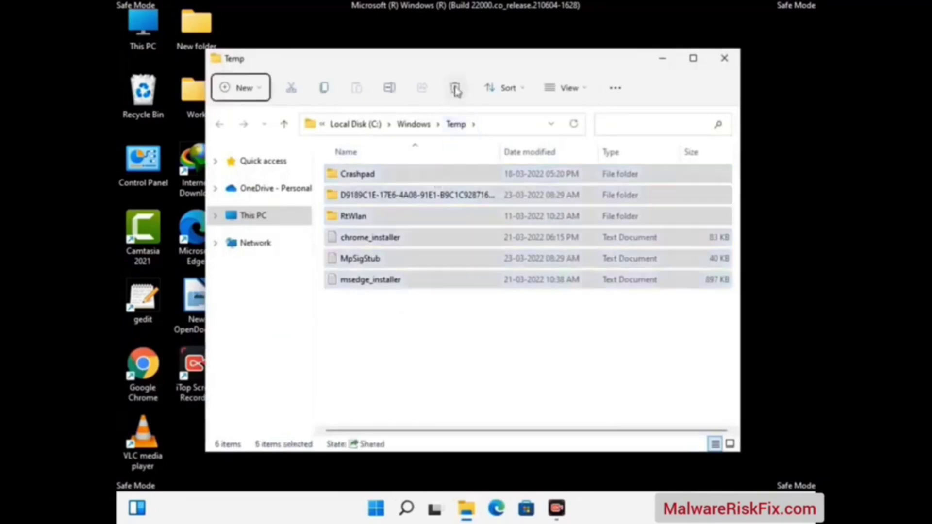
left_click(455, 89)
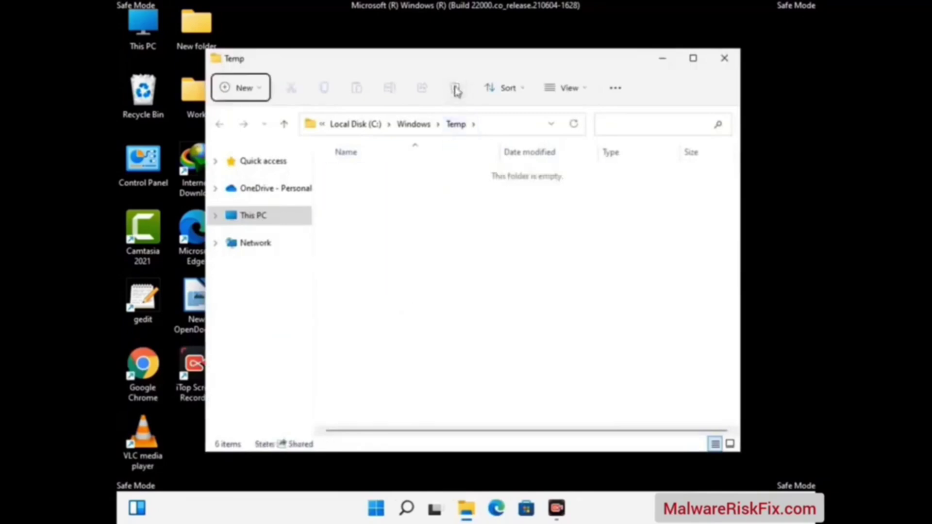
left_click(731, 66)
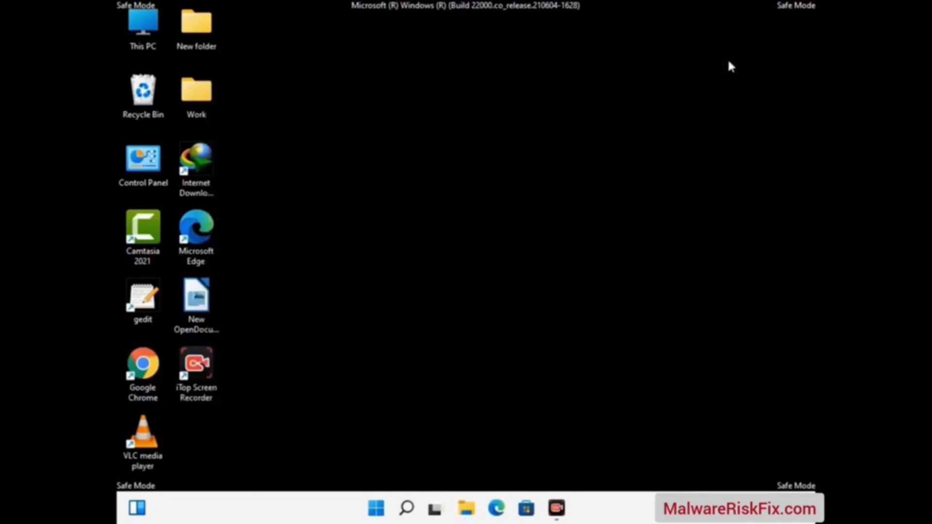
- Launch Registry Editor via regedit and expand HKEY_CURRENT_USER > Software > Microsoft
key("super+r")
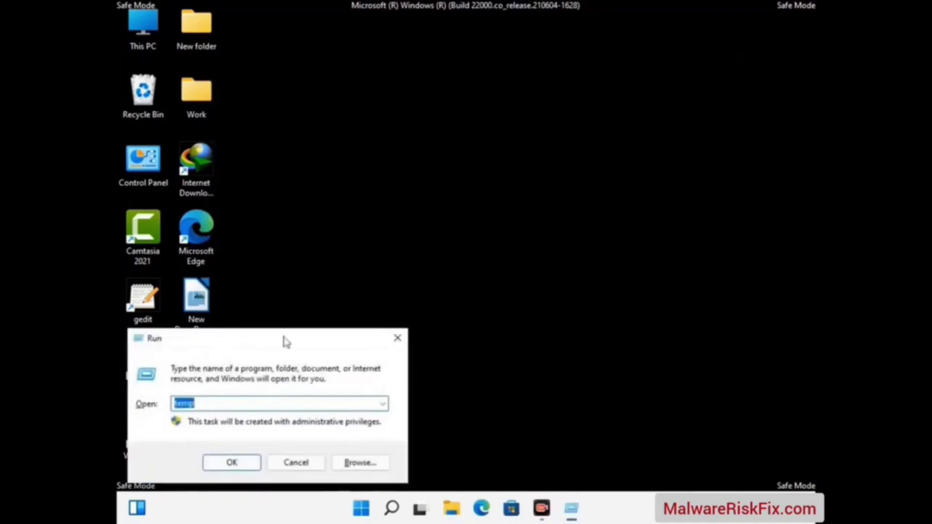
left_click_drag(283, 338, 485, 116)
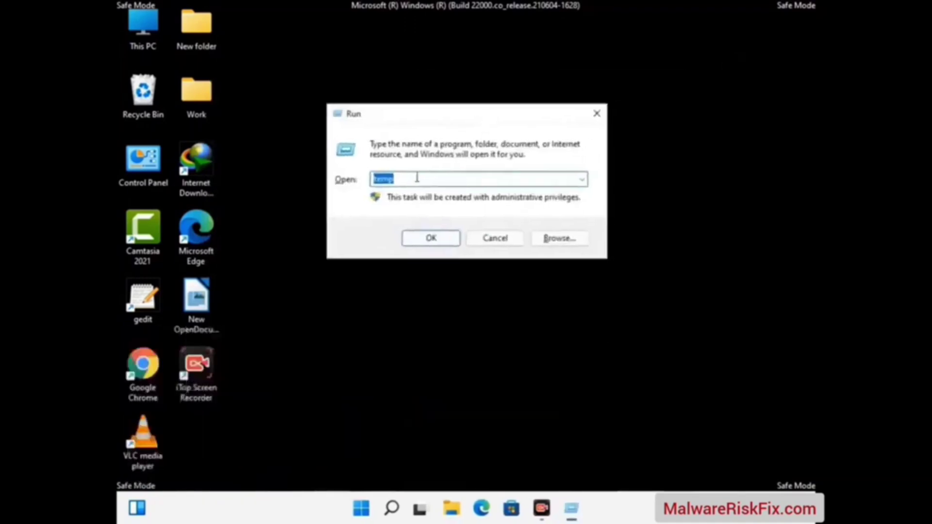
type("regedit")
key("Return")
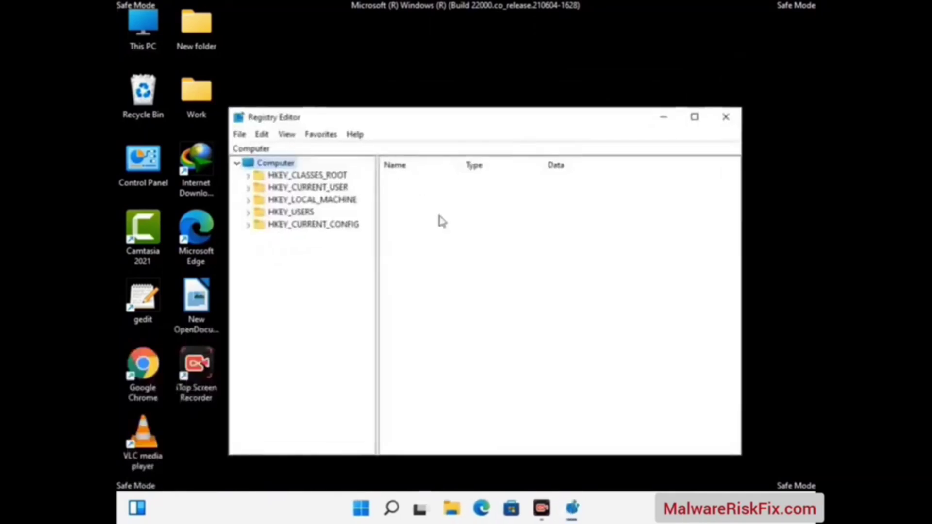
left_click(311, 199)
left_click(248, 187)
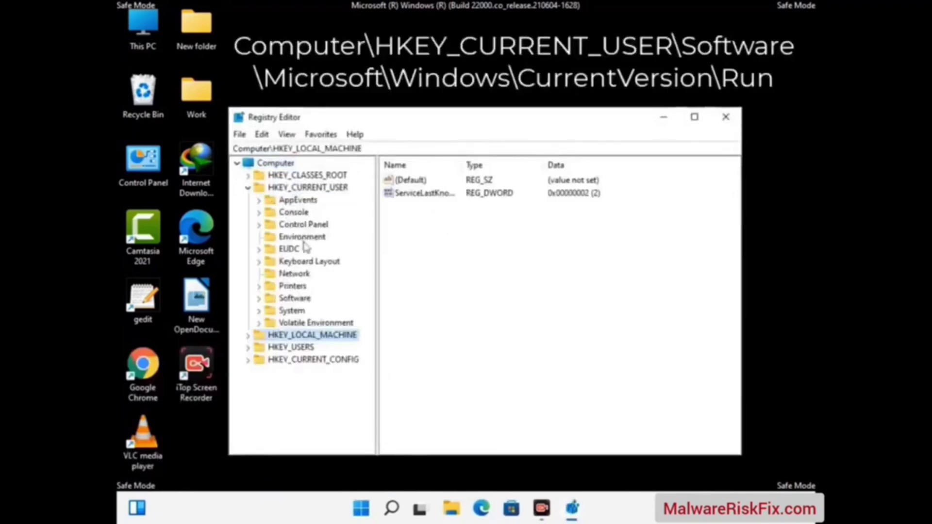
left_click(290, 301)
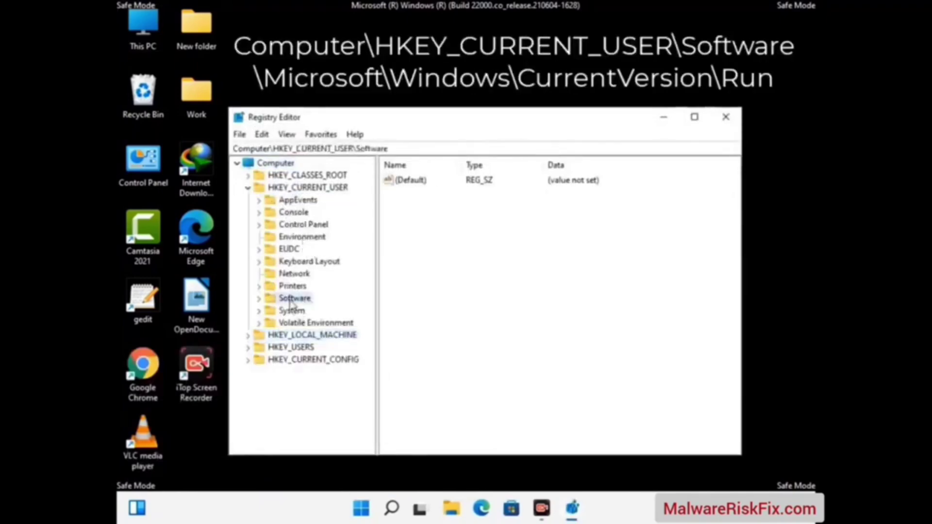
left_click(259, 300)
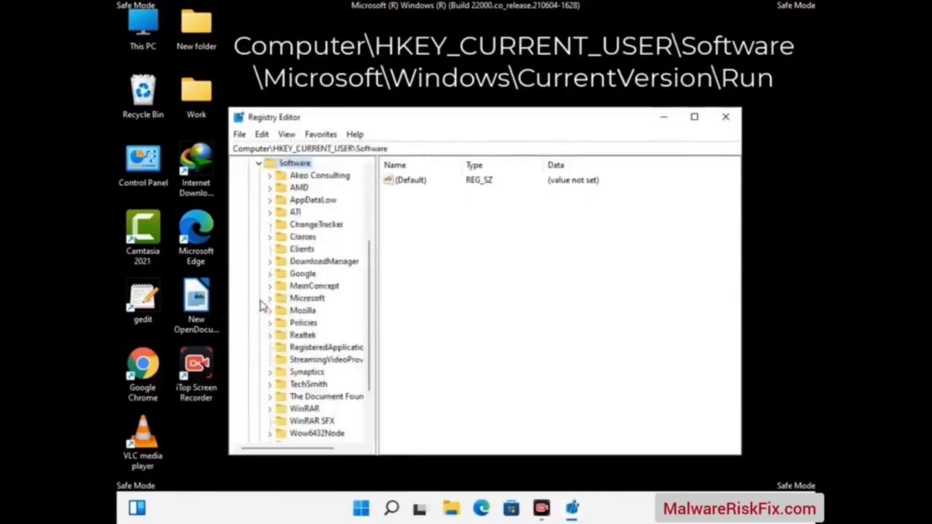
double_click(304, 300)
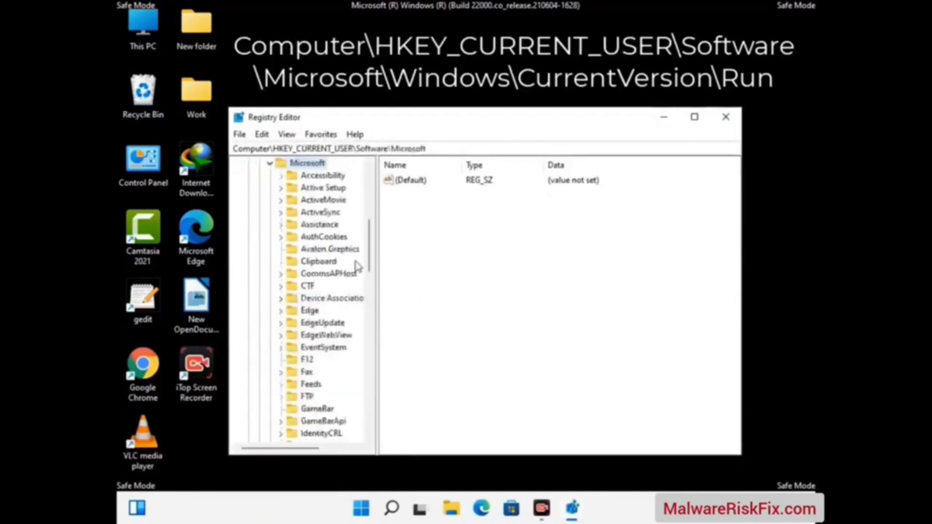
- Expand Windows > CurrentVersion under Microsoft so its subkeys, including Run, are listed
scroll(340, 267, "down", 4)
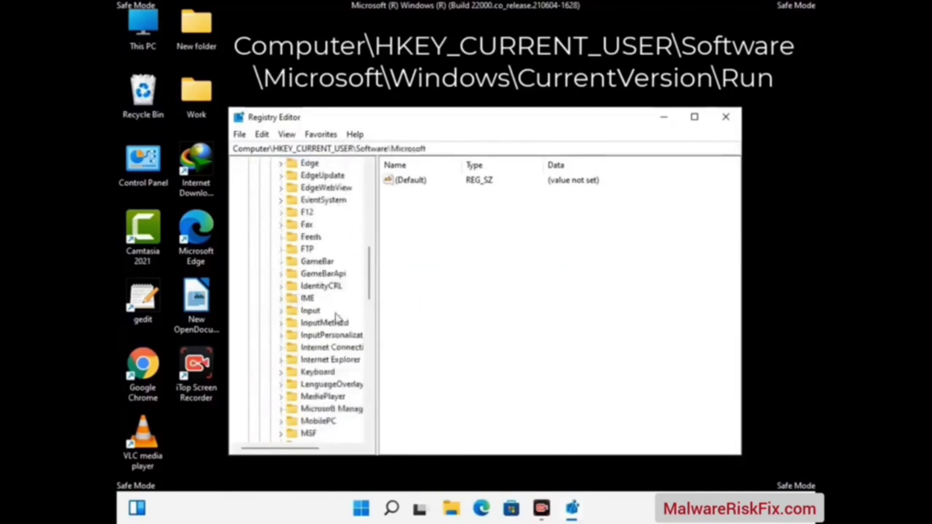
scroll(338, 318, "down", 3)
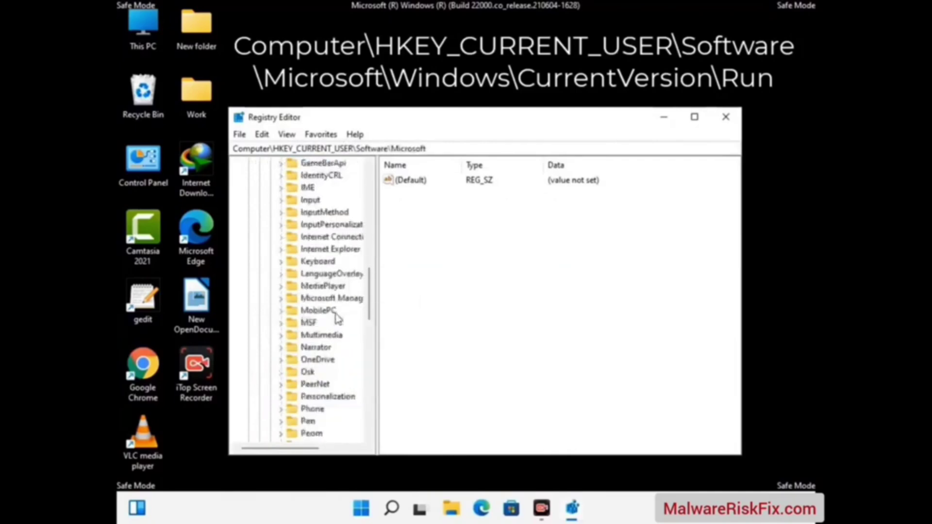
scroll(338, 318, "down", 7)
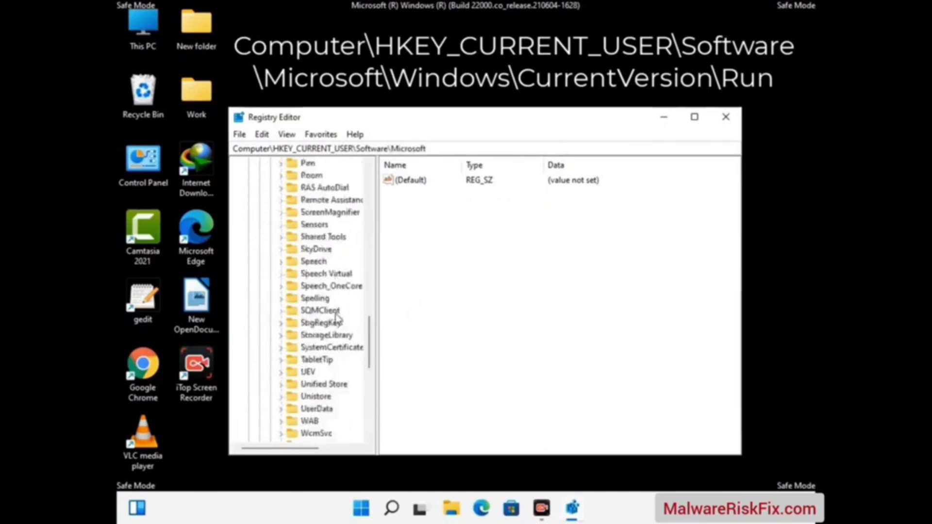
scroll(338, 318, "down", 3)
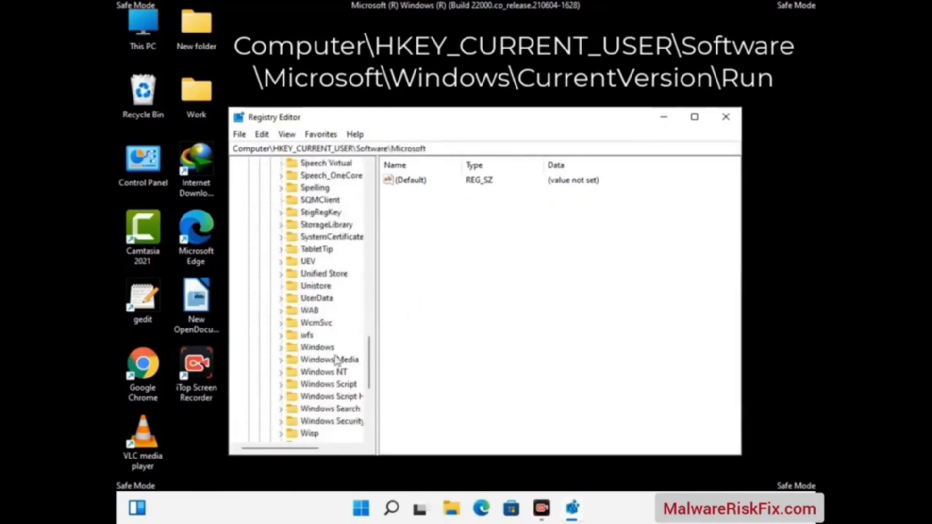
double_click(339, 346)
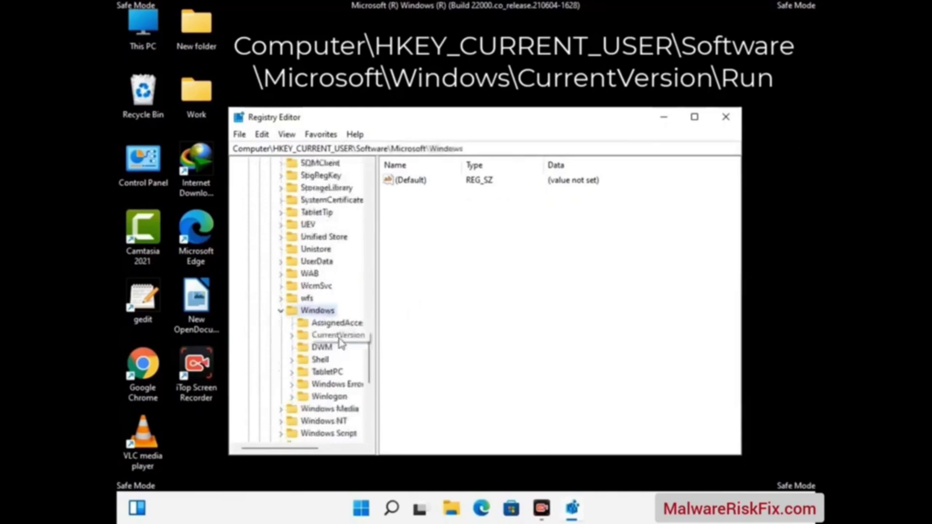
double_click(338, 336)
scroll(334, 316, "down", 4)
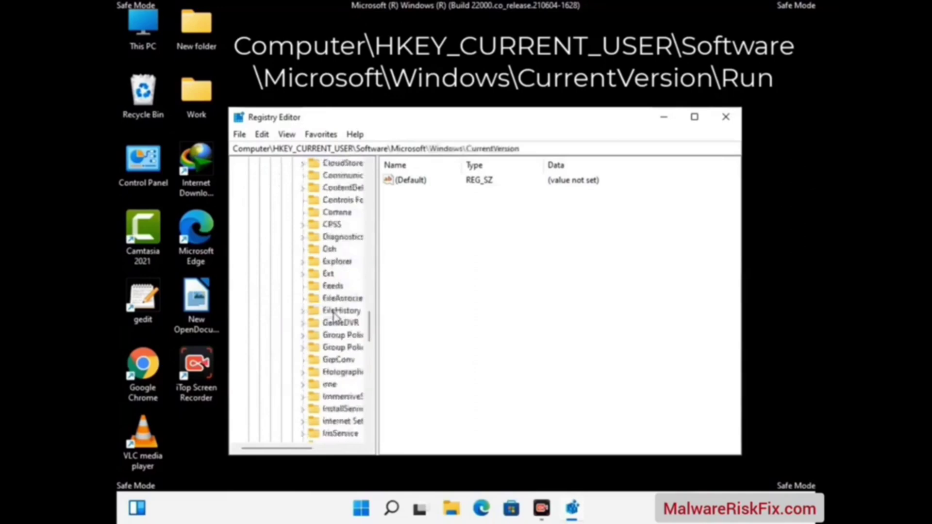
scroll(334, 317, "down", 1)
scroll(334, 317, "down", 2)
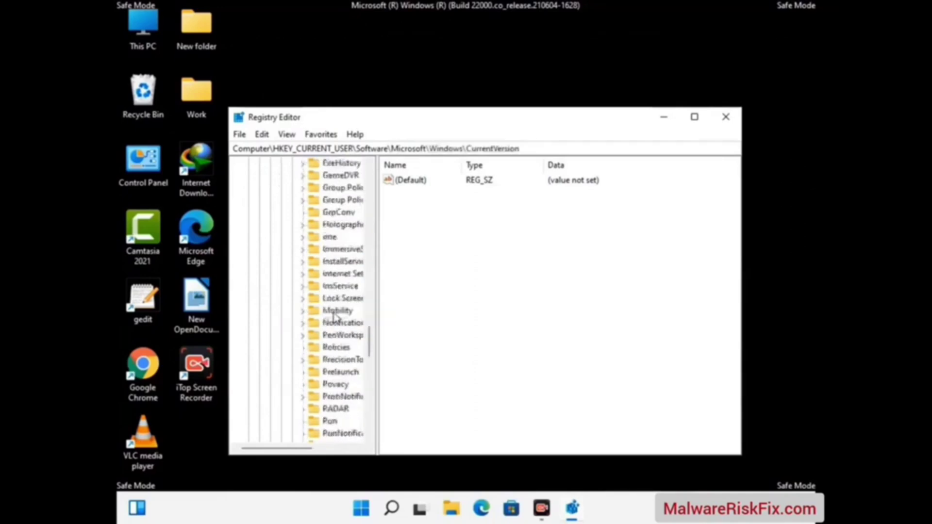
scroll(332, 365, "down", 1)
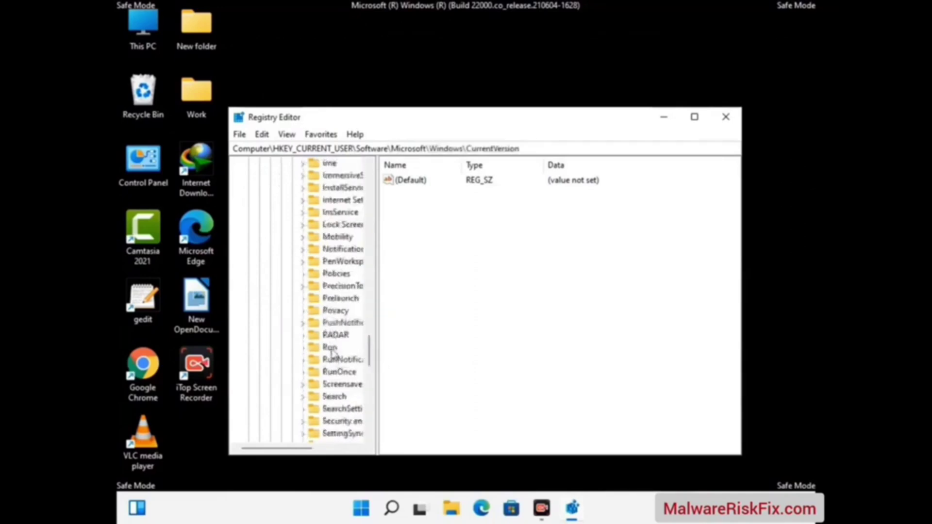
- Delete the ScreenRec value from the Run key, keeping IDMan, MicrosoftEdge and OneDrive
left_click(330, 347)
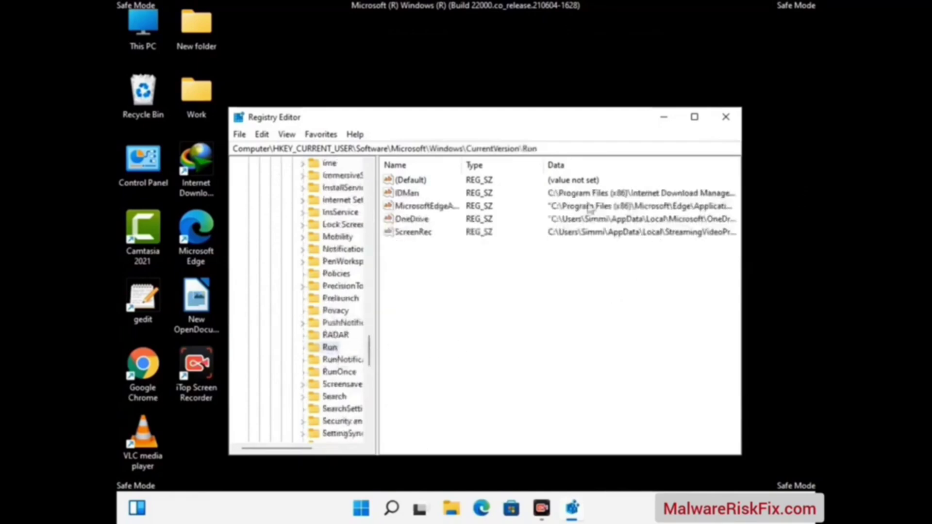
left_click(412, 238)
left_click(413, 238)
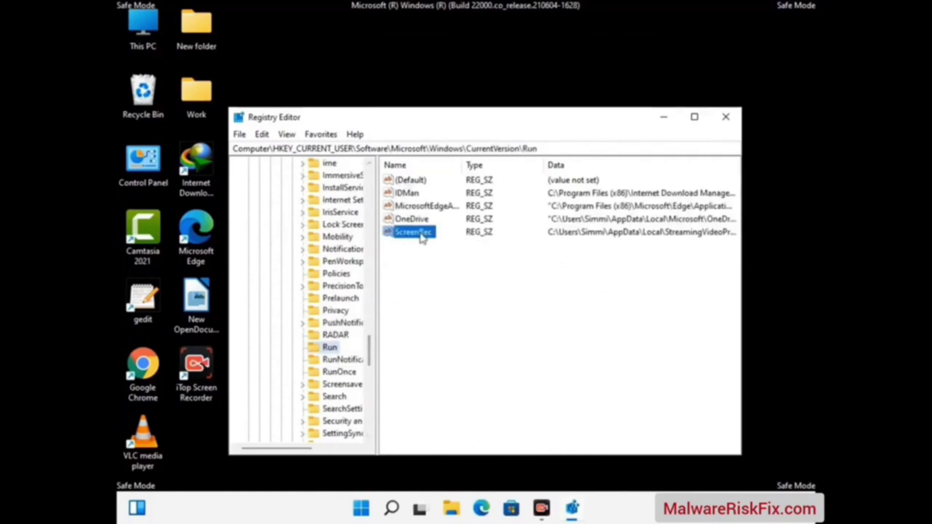
right_click(420, 234)
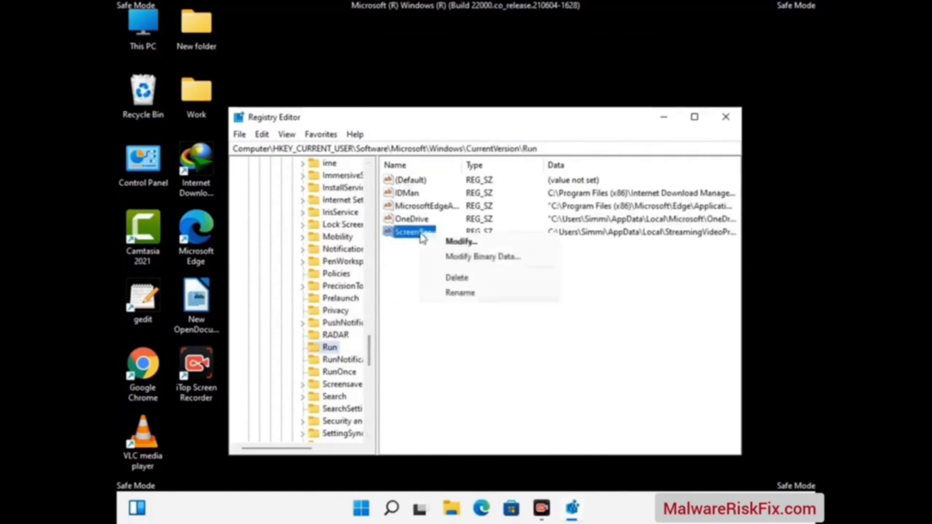
left_click(448, 278)
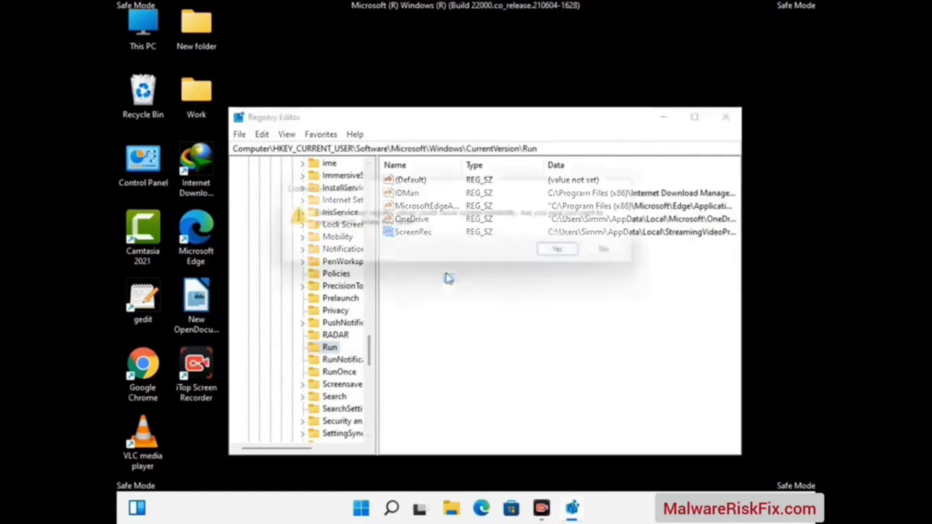
left_click(568, 253)
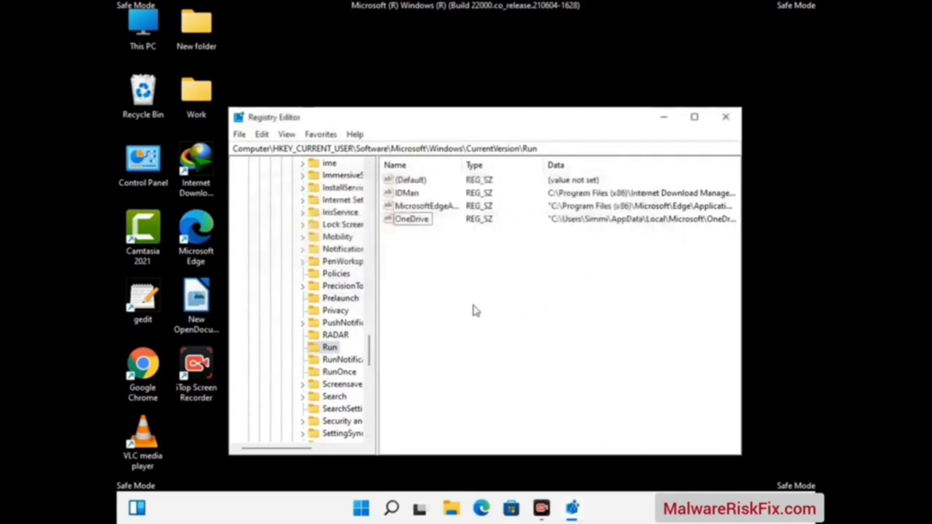
- Search the registry for 'Virus Name', cancel the search, and close Registry Editor
key("ctrl+f")
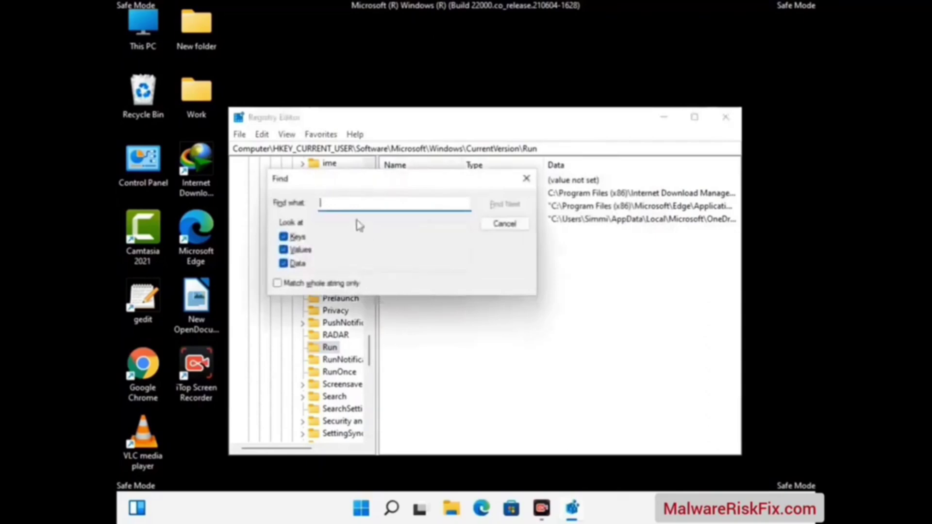
type("Viru")
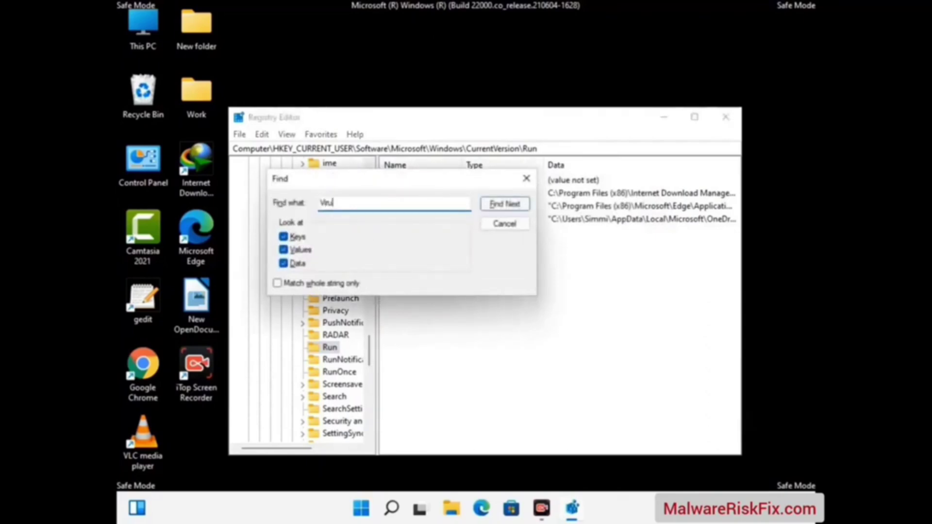
type("s Name")
left_click(494, 206)
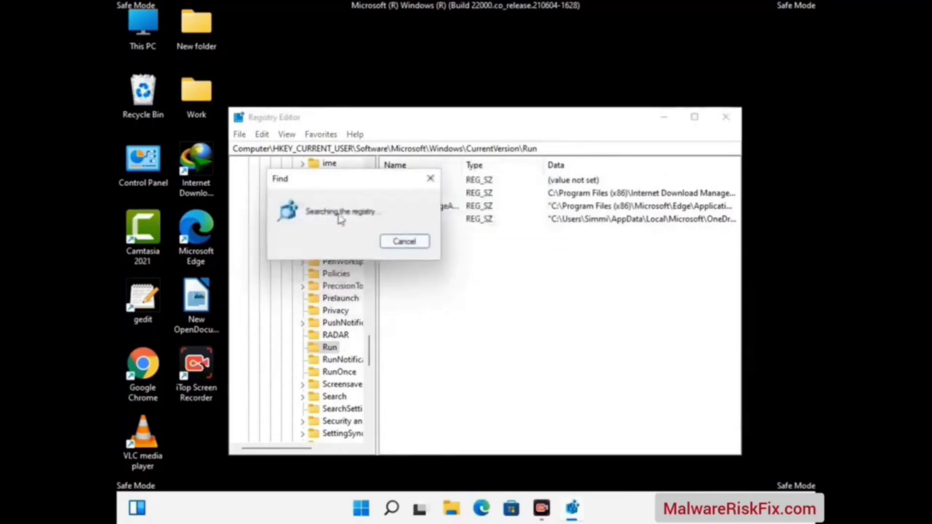
left_click(436, 182)
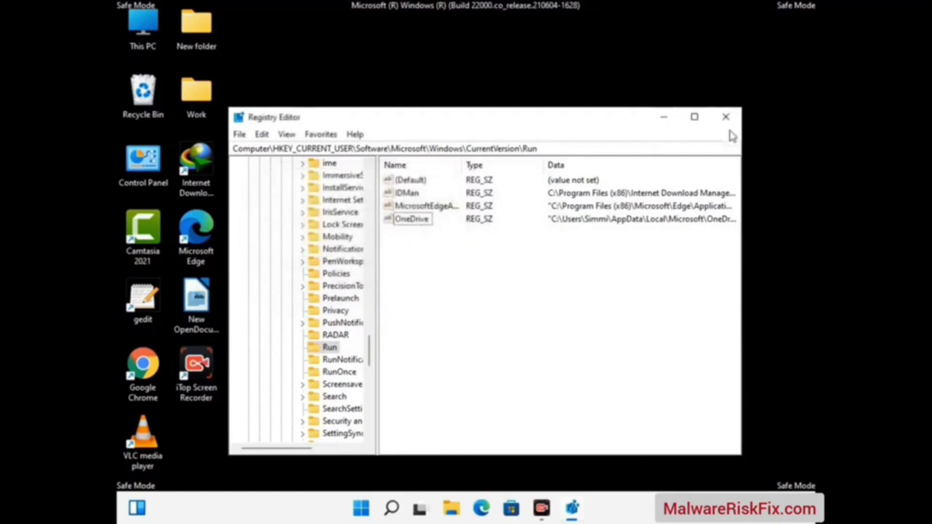
left_click(726, 117)
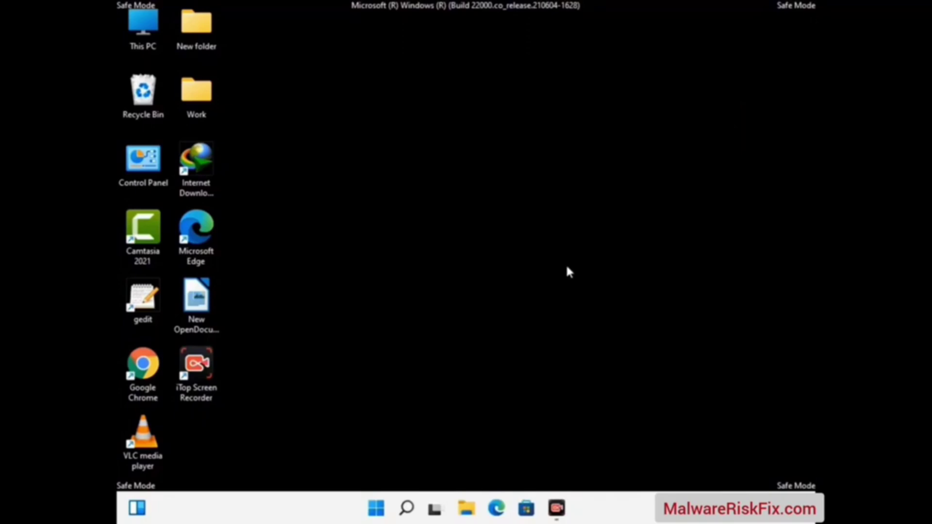
- Uncheck Safe boot on msconfig's Boot tab and apply the change
key("super+r")
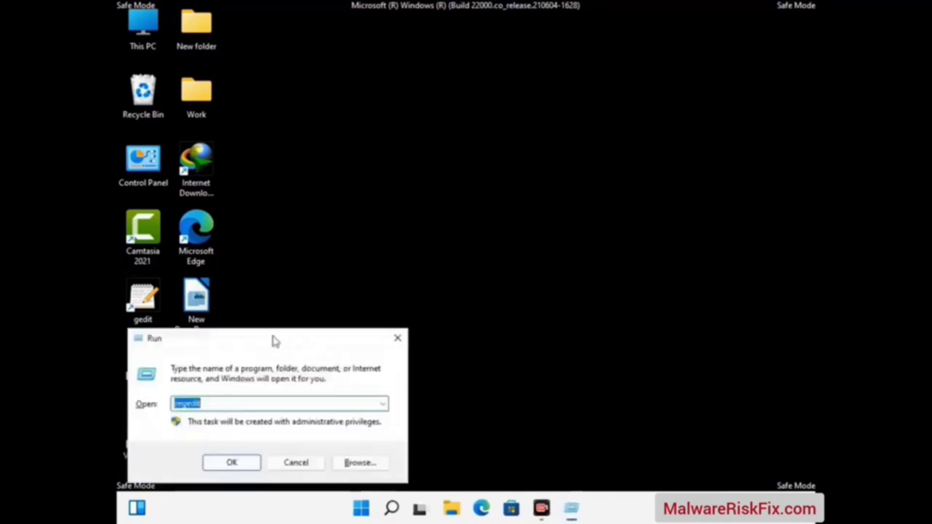
left_click_drag(274, 341, 479, 145)
type("m")
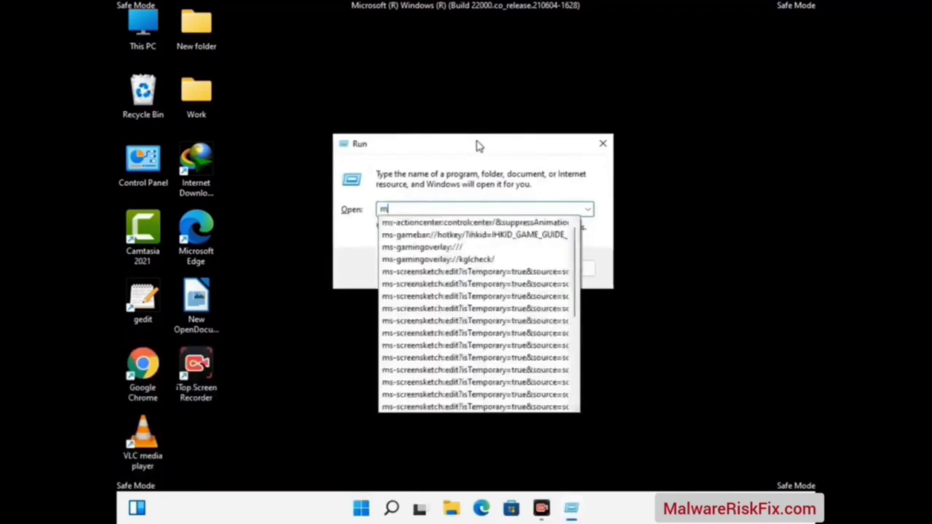
type("sconfig")
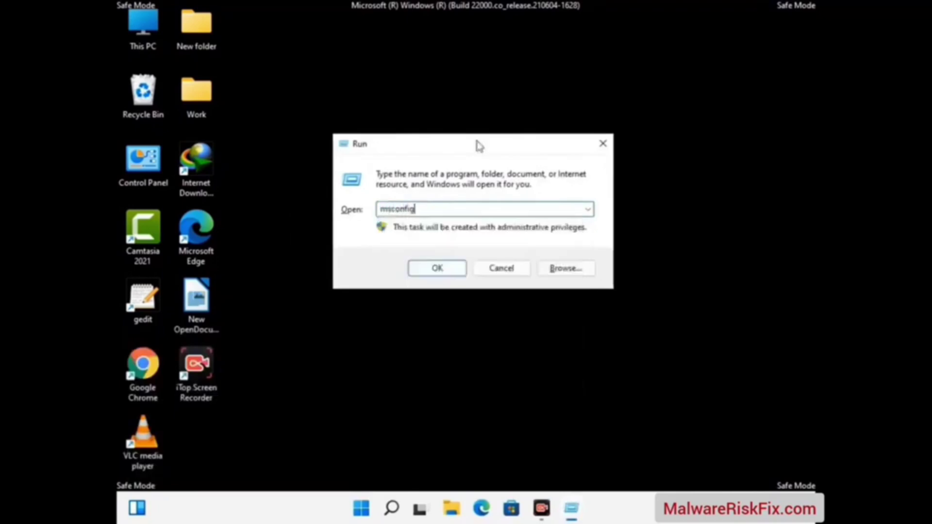
left_click(433, 267)
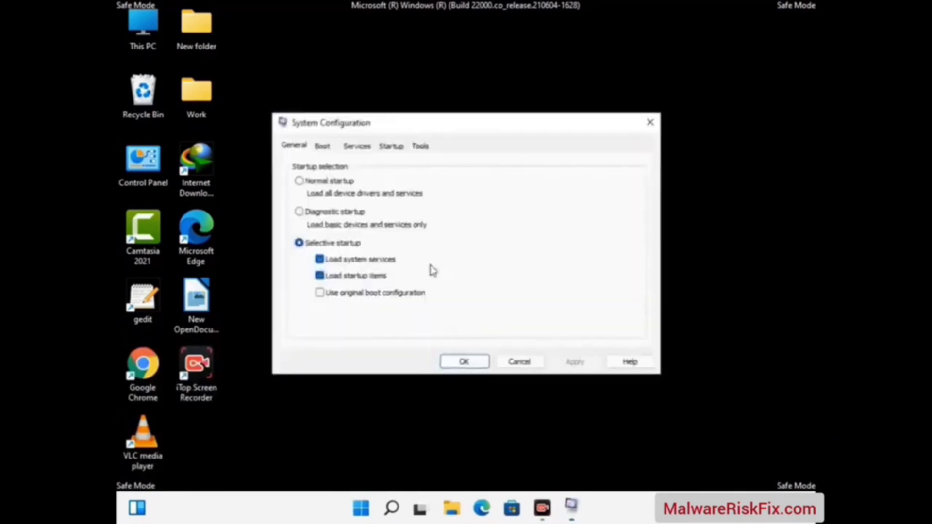
left_click(321, 146)
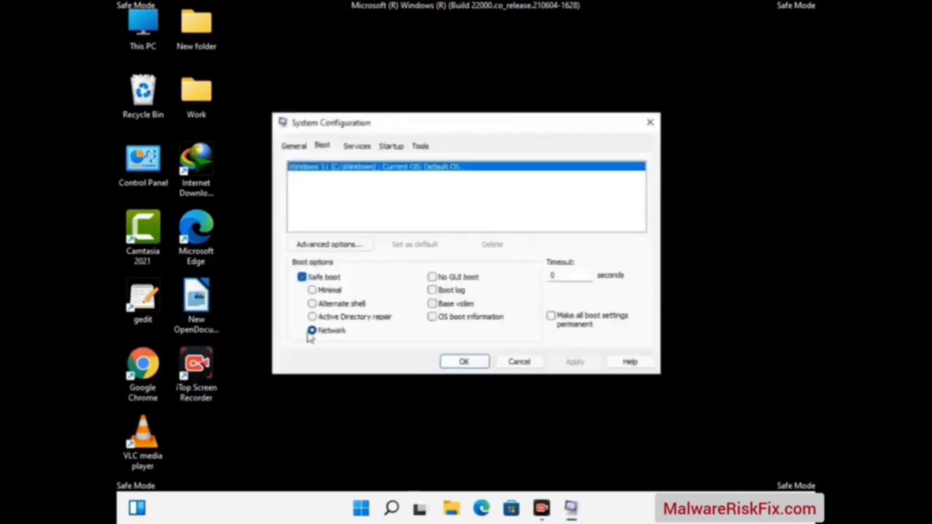
left_click(301, 278)
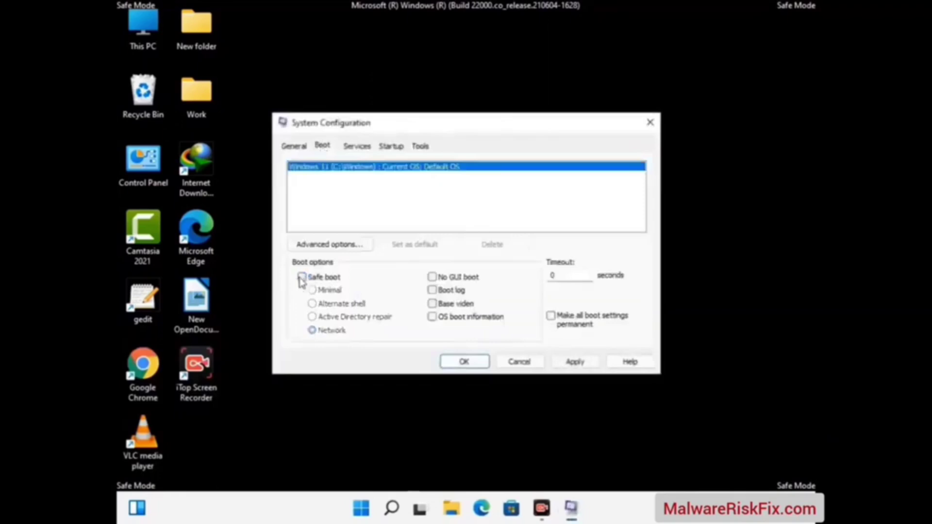
left_click(572, 363)
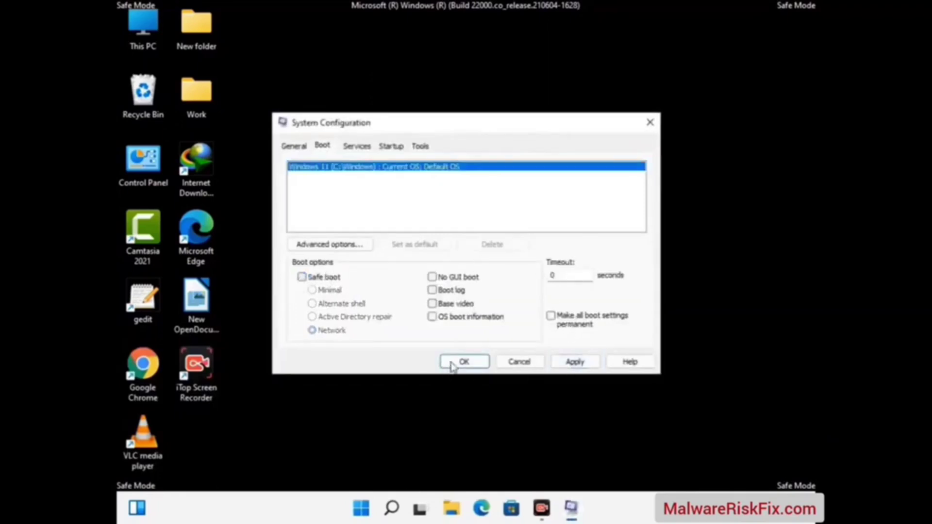